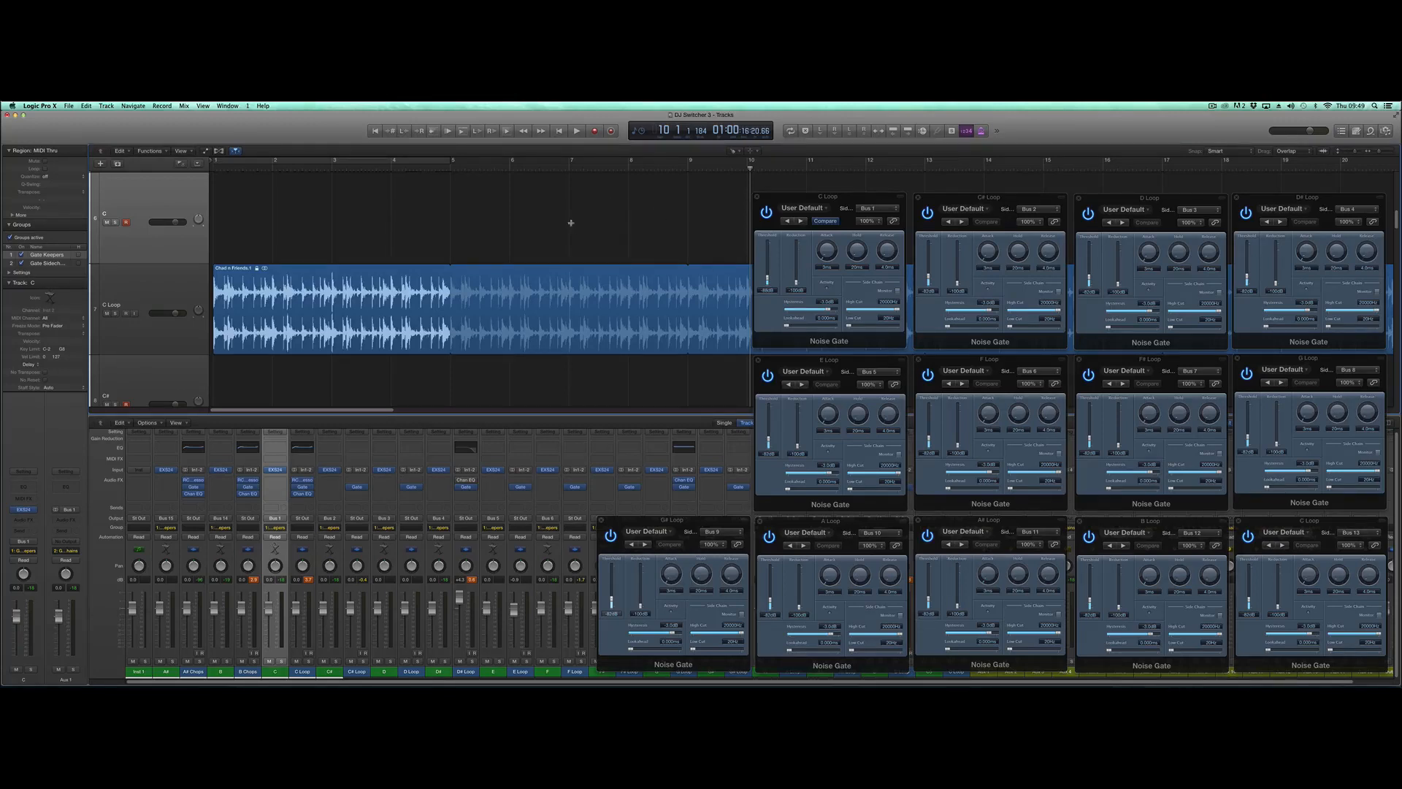
- Close all the open Noise Gate plug-in windows, from C Loop in the upper row to the last C Loop gate
{"action": "scroll", "coordinate": [571, 222], "scroll_direction": "up", "scroll_amount": 1}
{"action": "left_click", "coordinate": [756, 197]}
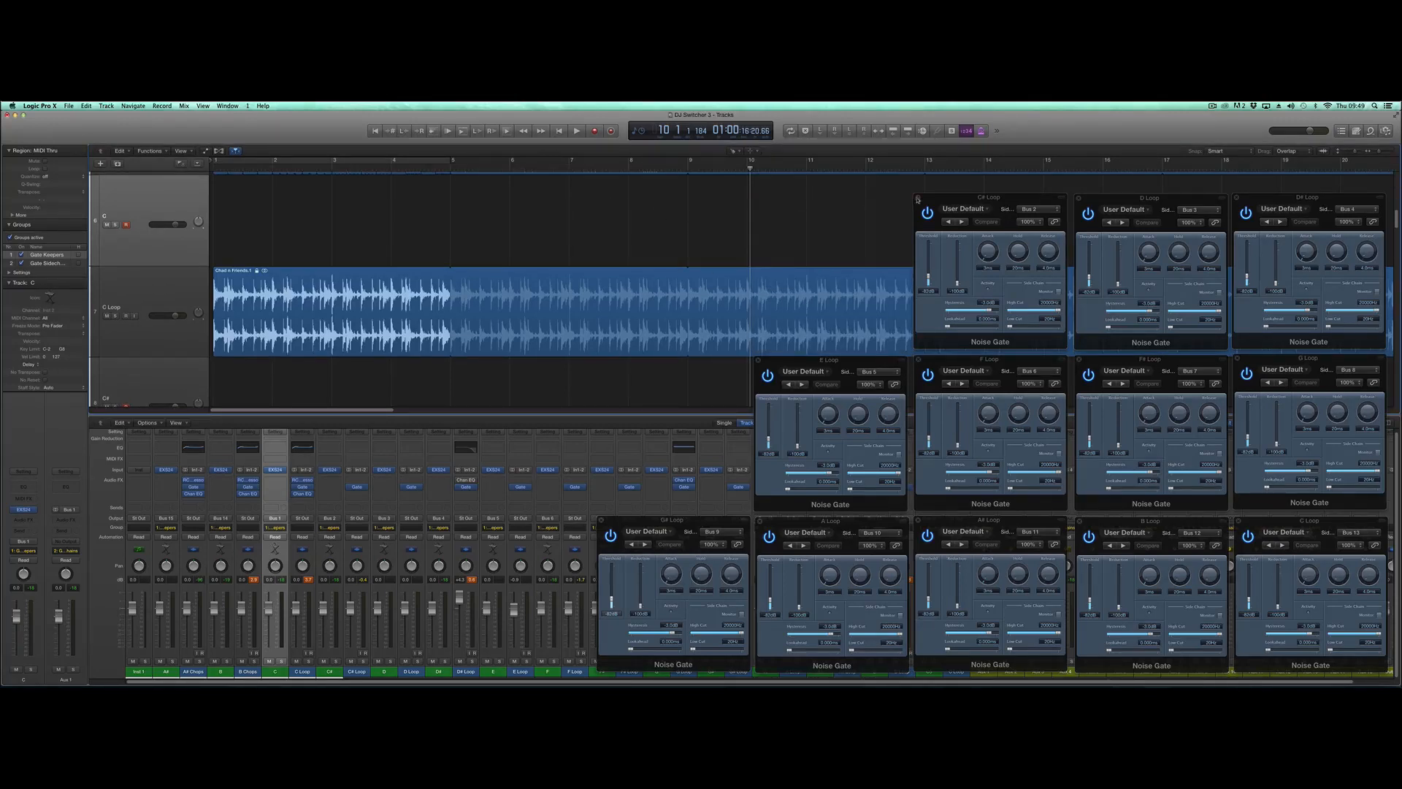
{"action": "left_click", "coordinate": [917, 197]}
{"action": "scroll", "coordinate": [1010, 218], "scroll_direction": "down", "scroll_amount": 1}
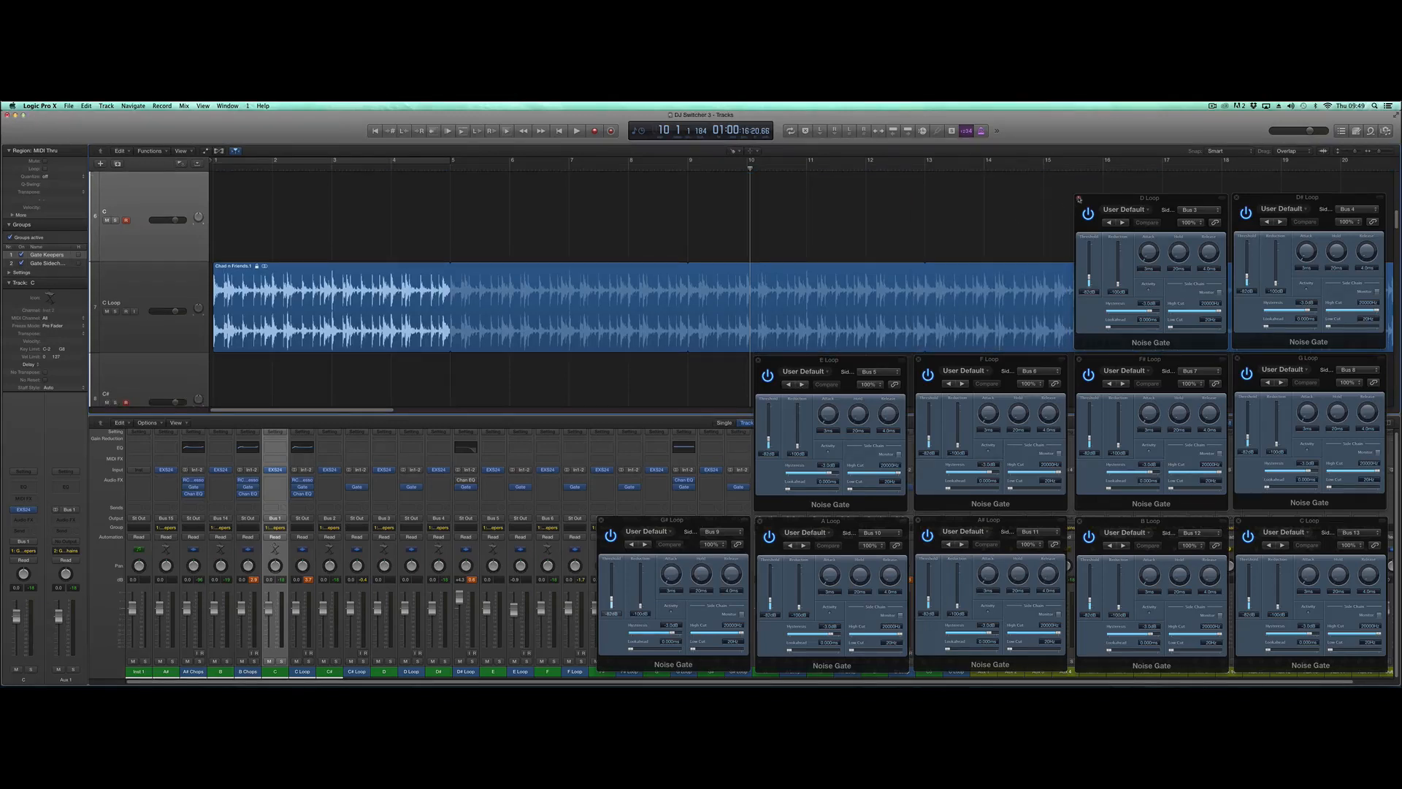
{"action": "left_click", "coordinate": [1079, 199]}
{"action": "left_click", "coordinate": [1237, 197]}
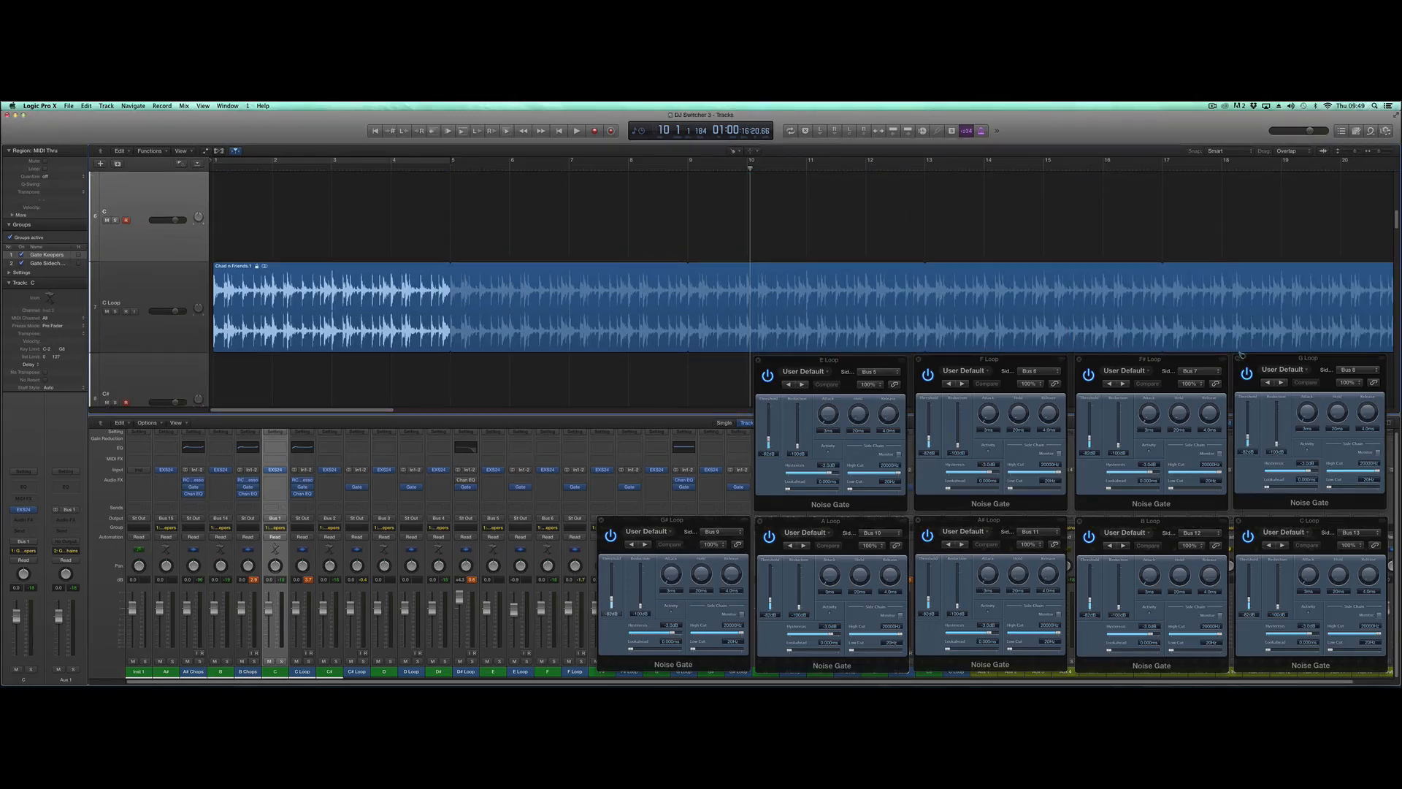
{"action": "left_click", "coordinate": [1238, 359]}
{"action": "left_click", "coordinate": [1078, 360]}
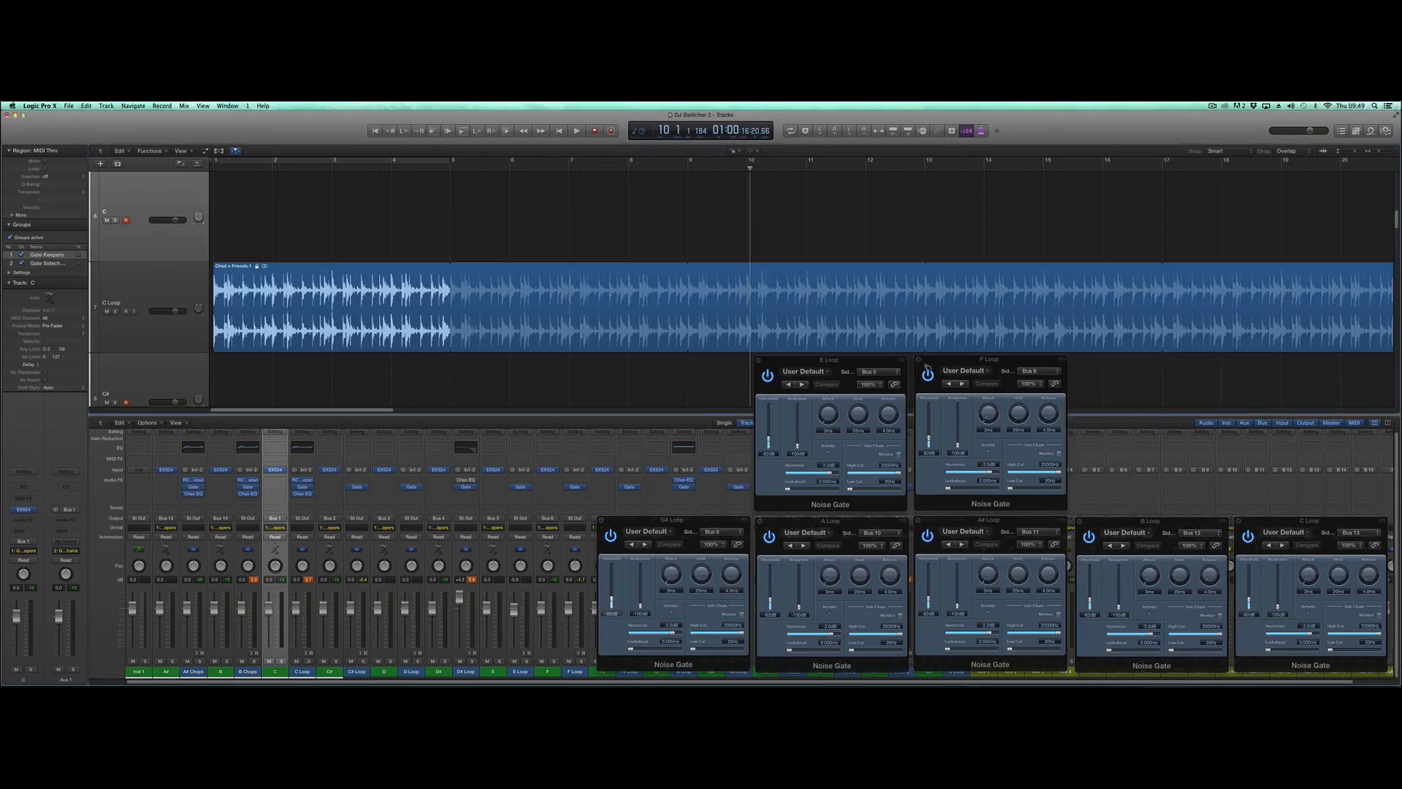
{"action": "left_click", "coordinate": [919, 360]}
{"action": "left_click", "coordinate": [760, 361]}
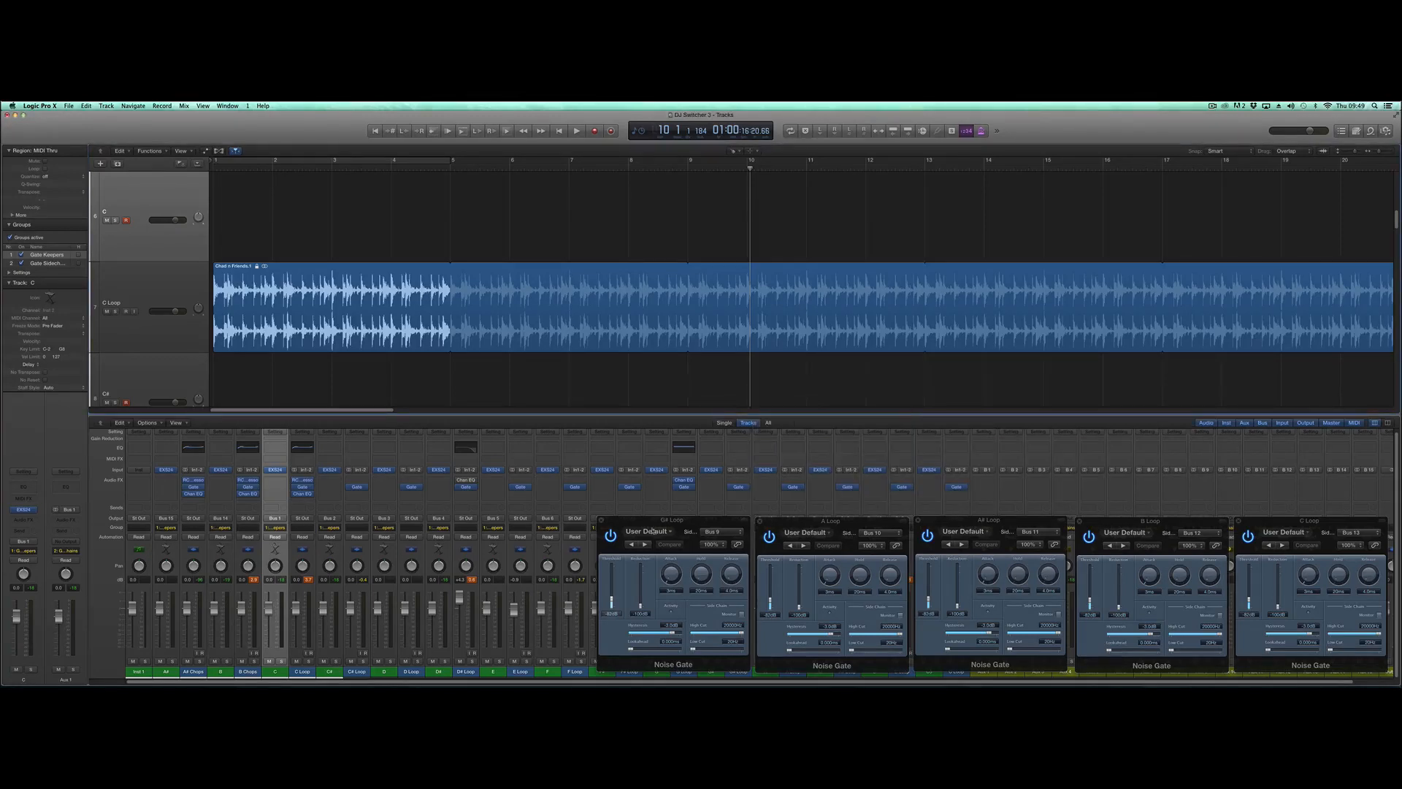
{"action": "left_click", "coordinate": [600, 520]}
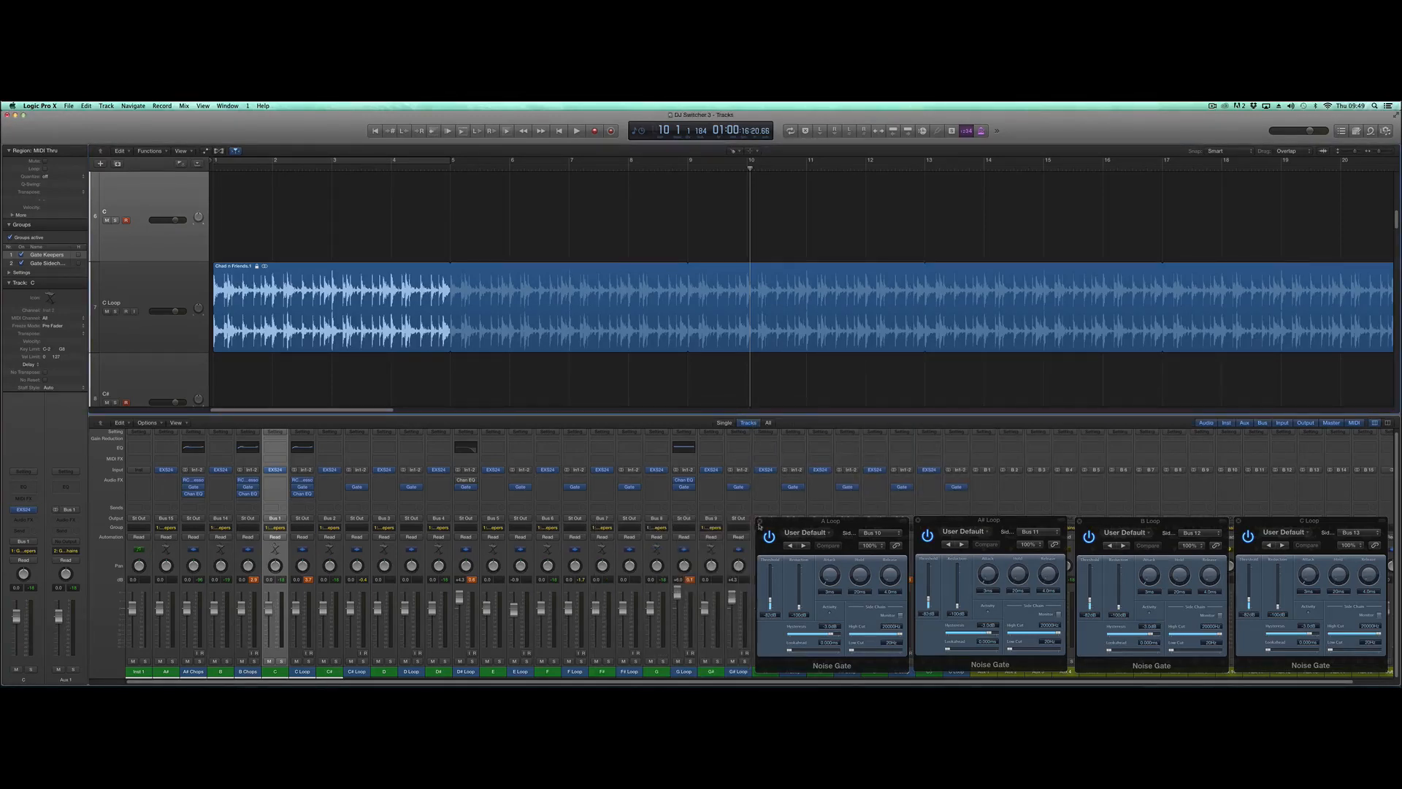
{"action": "left_click", "coordinate": [758, 522]}
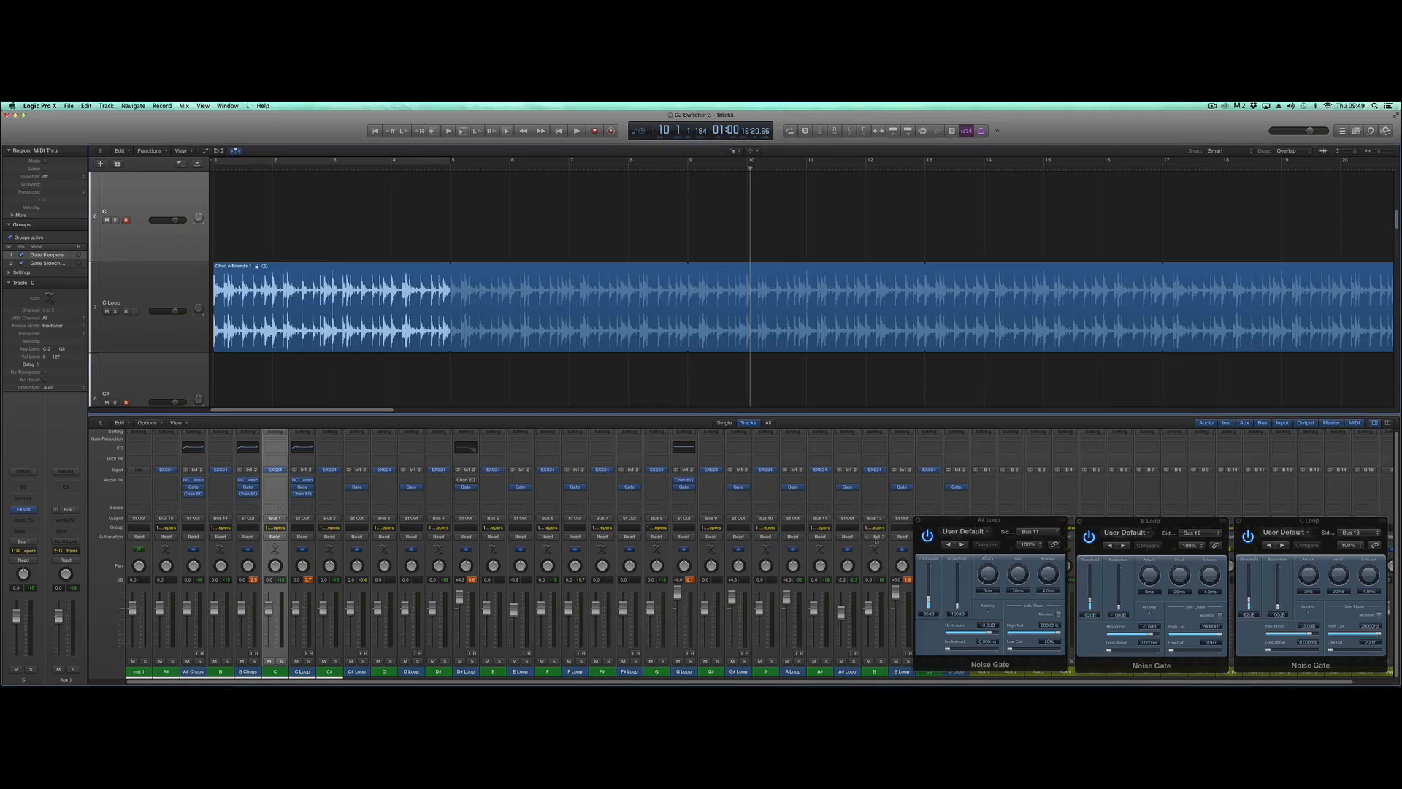
{"action": "left_click", "coordinate": [919, 521]}
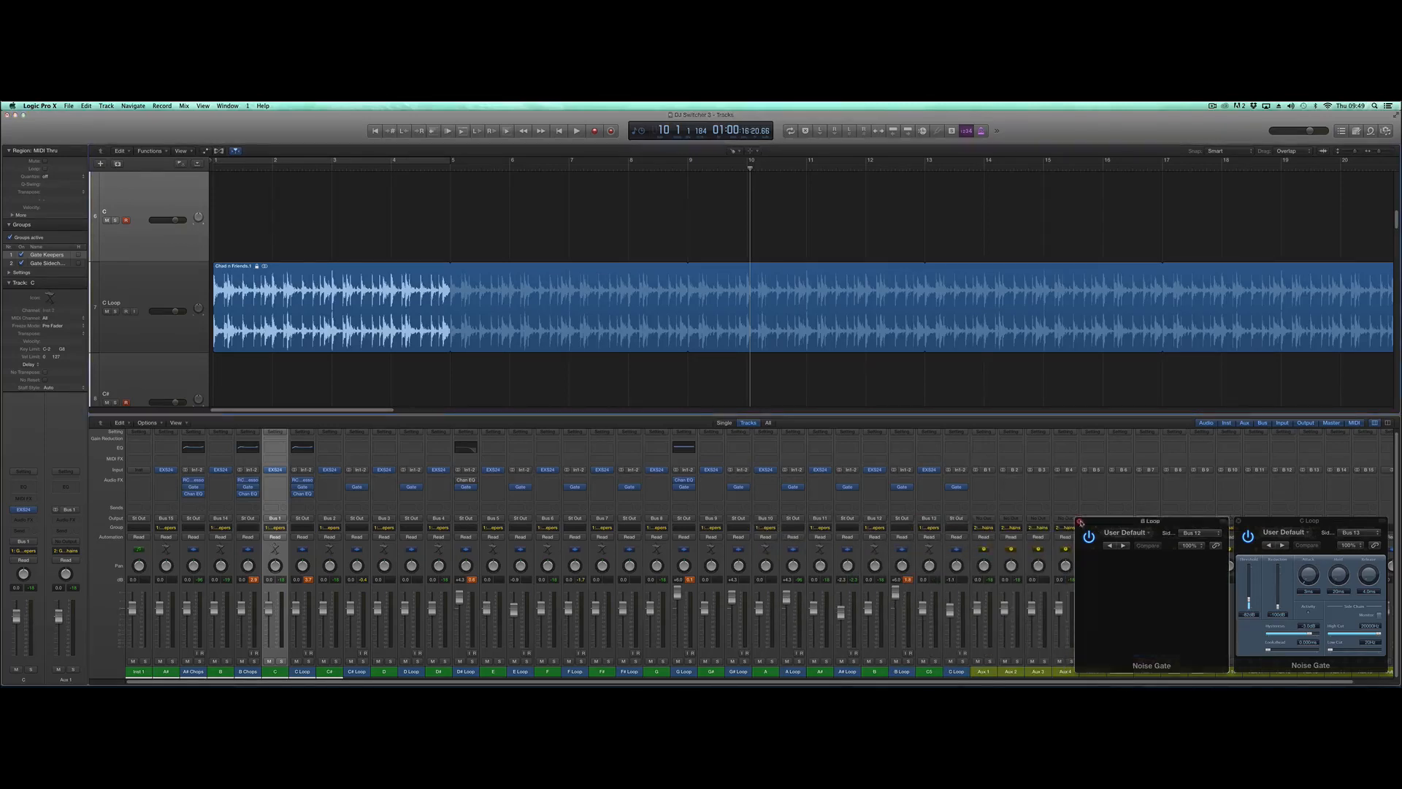
{"action": "left_click", "coordinate": [1080, 522]}
{"action": "left_click", "coordinate": [1238, 522]}
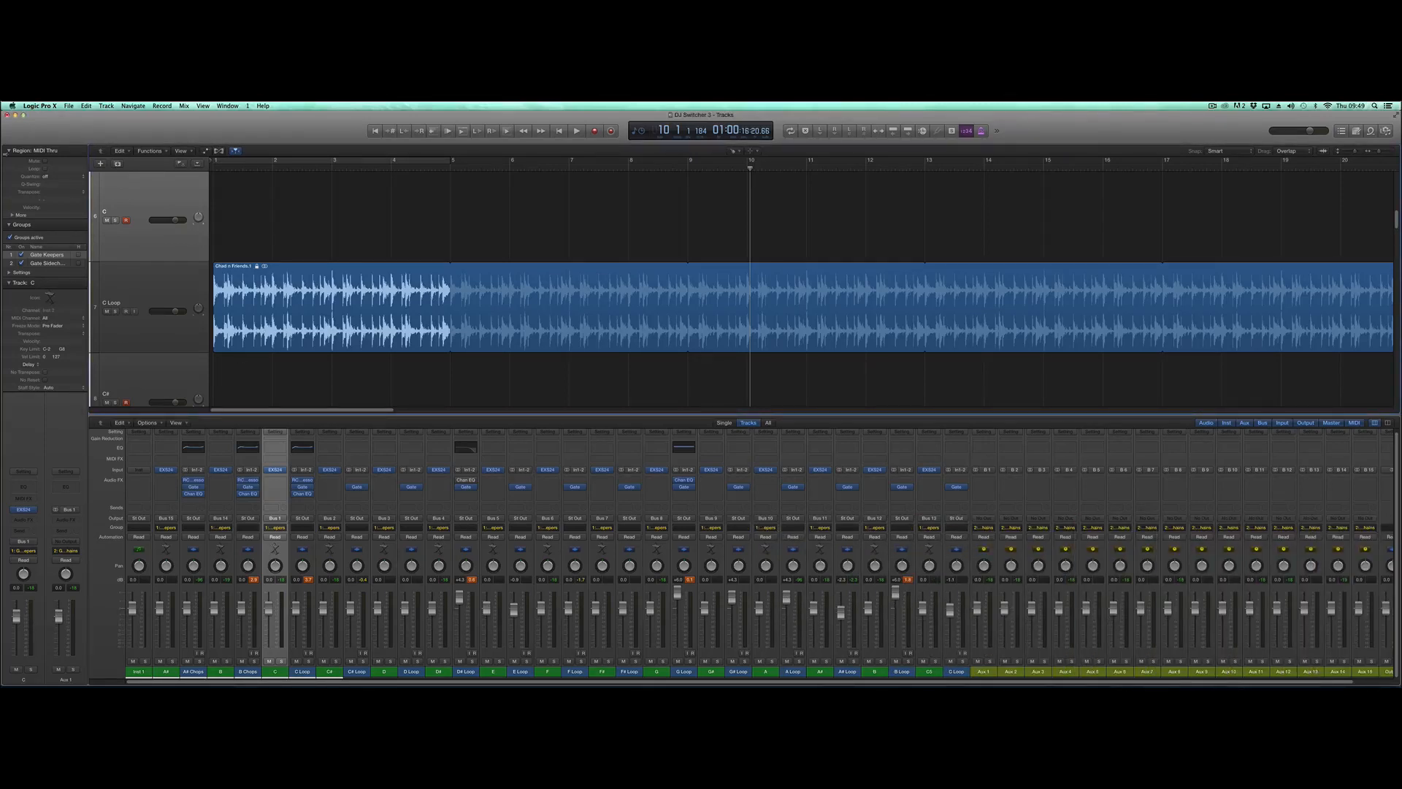
- Reduce the track heights until the complete track list fits in the Tracks area
{"action": "key", "text": "super+Up"}
{"action": "key", "text": "super+Up"}
{"action": "key", "text": "super+Up"}
{"action": "key", "text": "super+Up"}
{"action": "key", "text": "super+Up"}
{"action": "key", "text": "super+Up"}
{"action": "key", "text": "super+Up"}
{"action": "key", "text": "super+Up"}
{"action": "key", "text": "super+Up"}
{"action": "key", "text": "super+Up"}
{"action": "key", "text": "super+Up"}
{"action": "key", "text": "super+Up"}
{"action": "key", "text": "super+Up"}
{"action": "key", "text": "super+Up"}
{"action": "key", "text": "super+Up"}
{"action": "key", "text": "super+Up"}
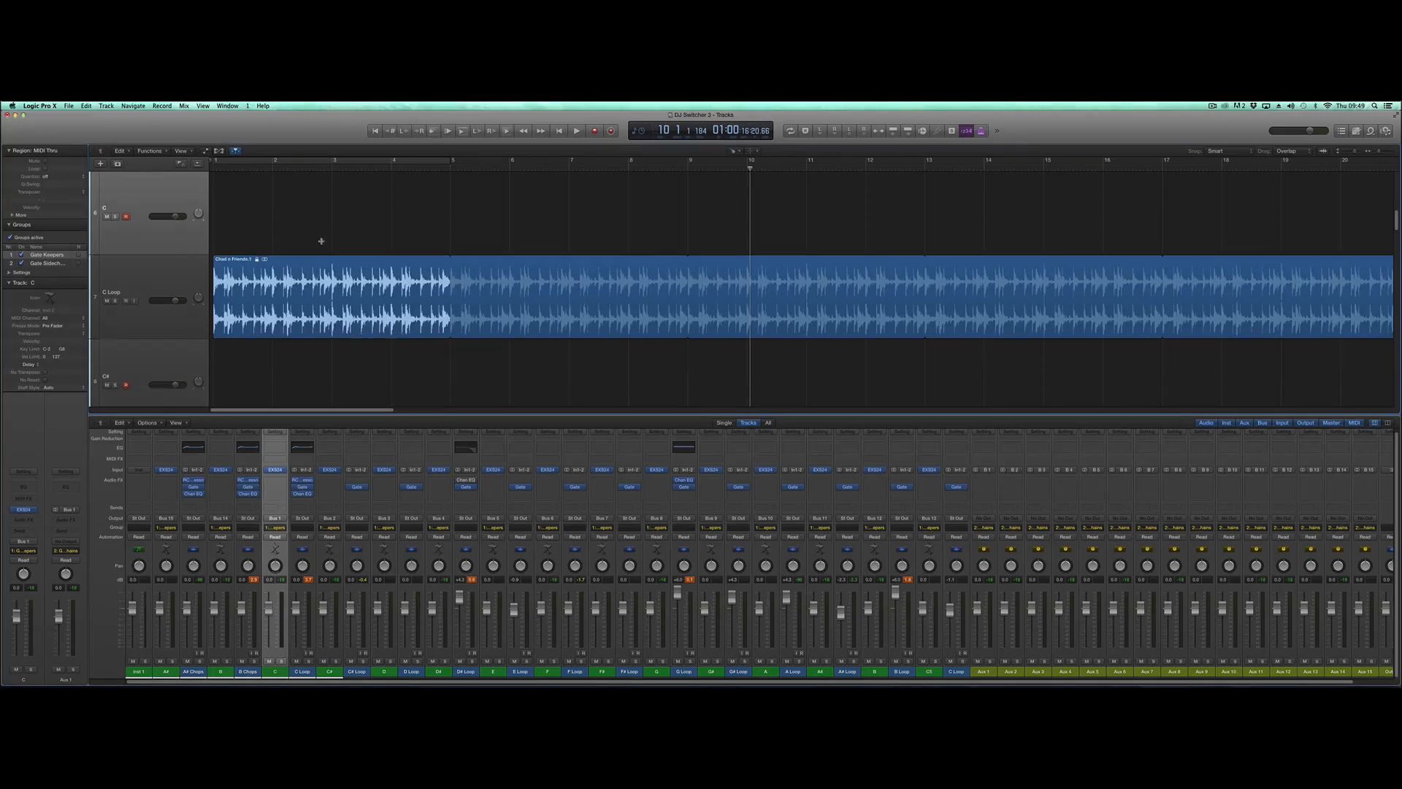
{"action": "key", "text": "super+Up"}
{"action": "key", "text": "super+Up"}
{"action": "key", "text": "super+Up"}
{"action": "key", "text": "super+Up"}
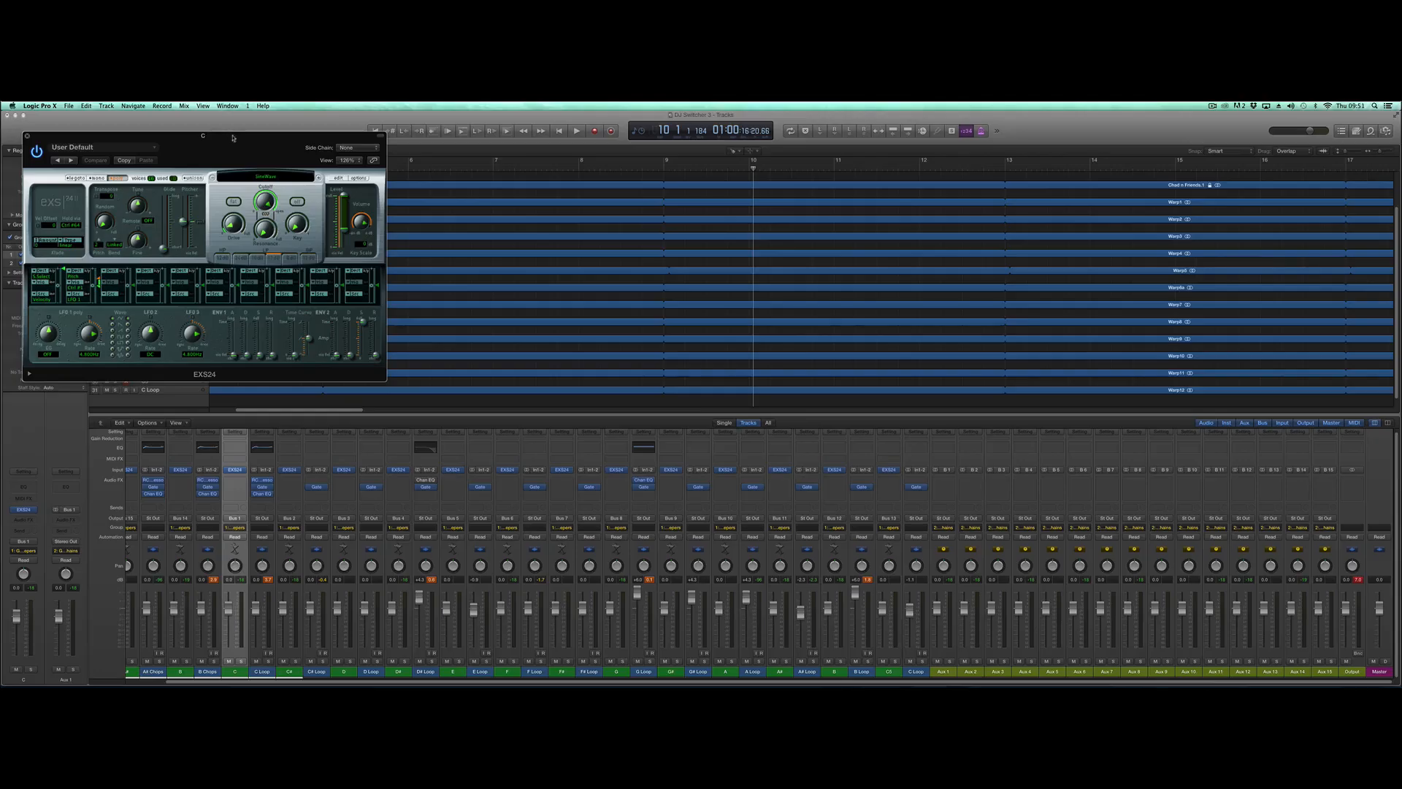
- View the C track's EXS24 and its SineWave zone in the Instrument Editor, and close the plug-in window
{"action": "left_click_drag", "start_coordinate": [233, 138], "coordinate": [531, 175]}
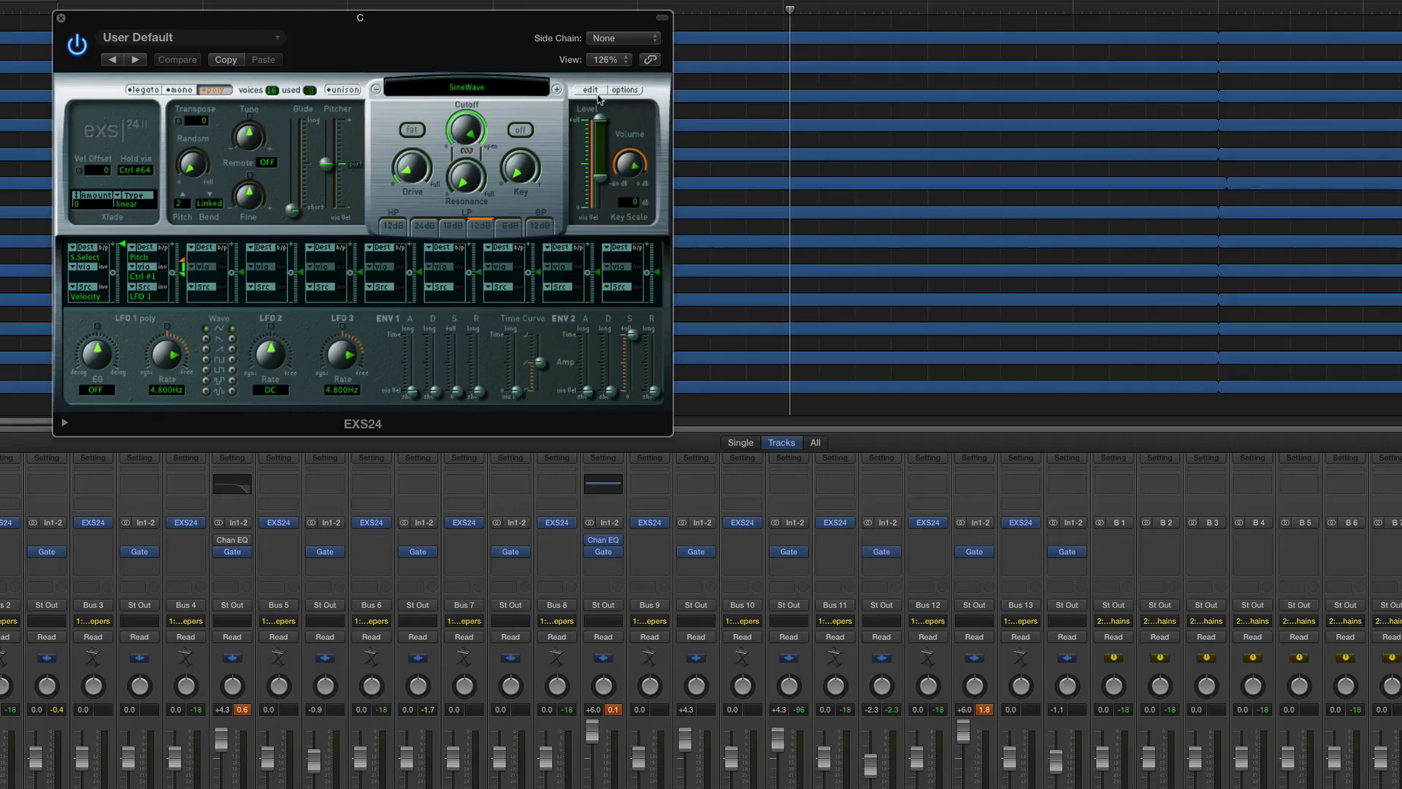
{"action": "left_click", "coordinate": [635, 216]}
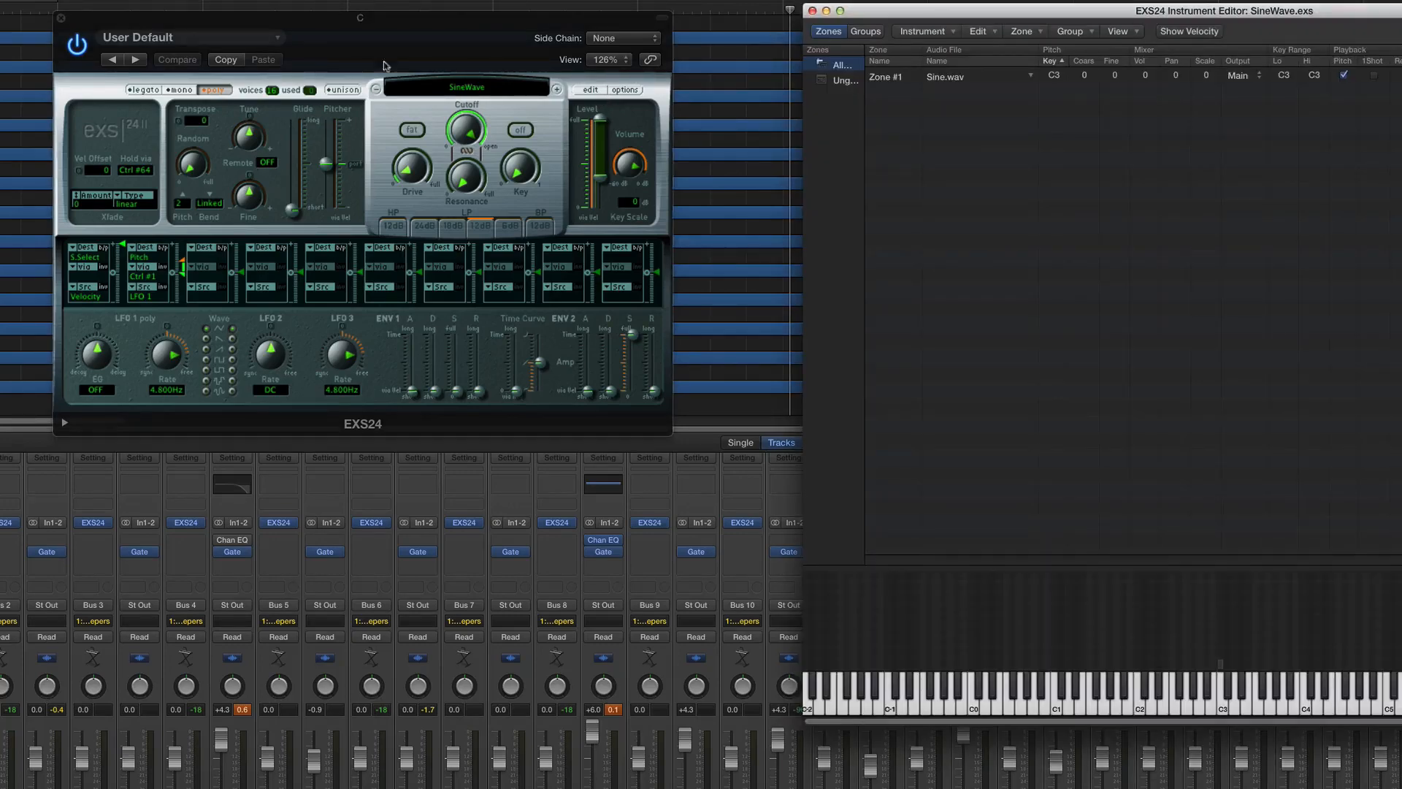
{"action": "left_click_drag", "start_coordinate": [900, 16], "coordinate": [97, 60]}
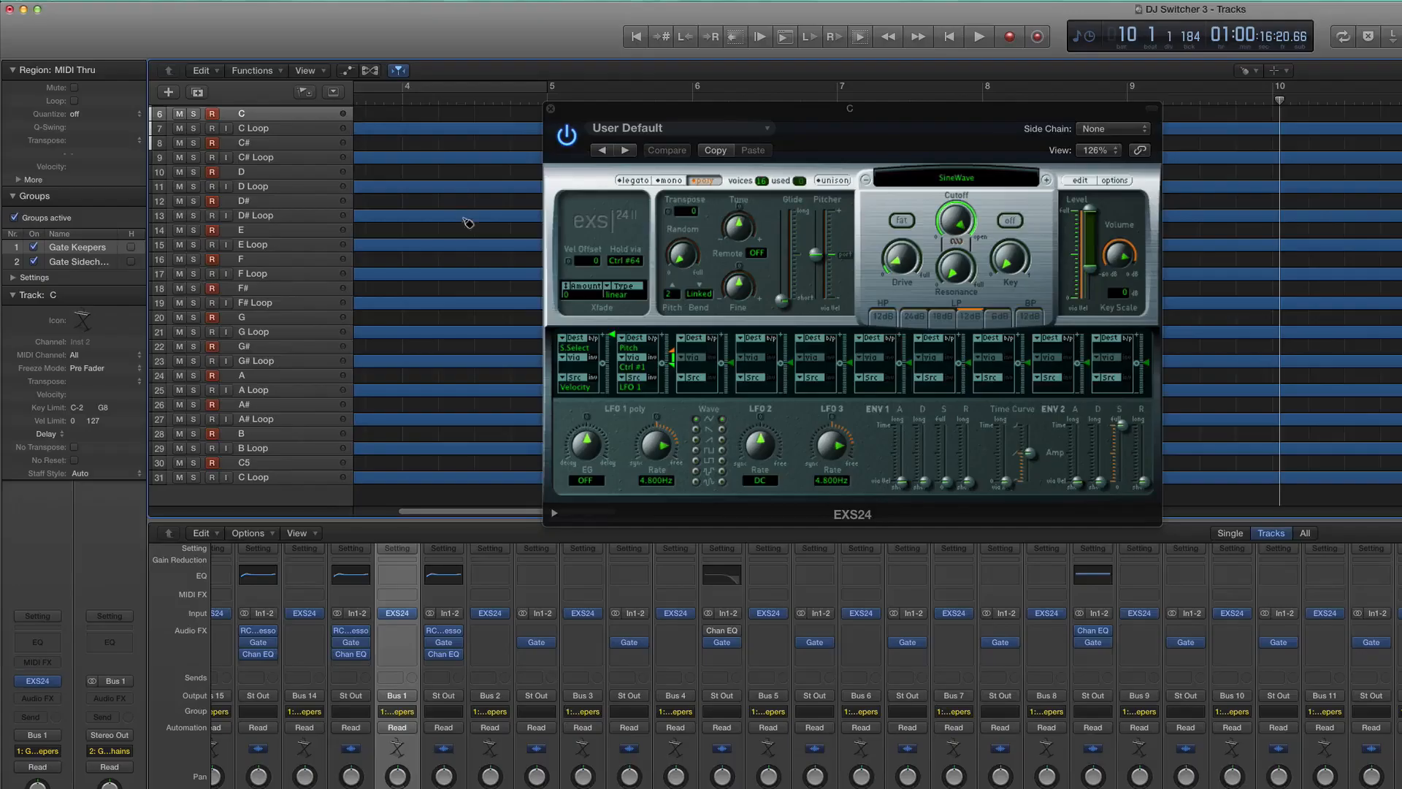
{"action": "left_click", "coordinate": [552, 114]}
- Inspect the Transpose setting of the C# track's EXS24, close its window and reselect the C track
{"action": "left_click", "coordinate": [256, 141]}
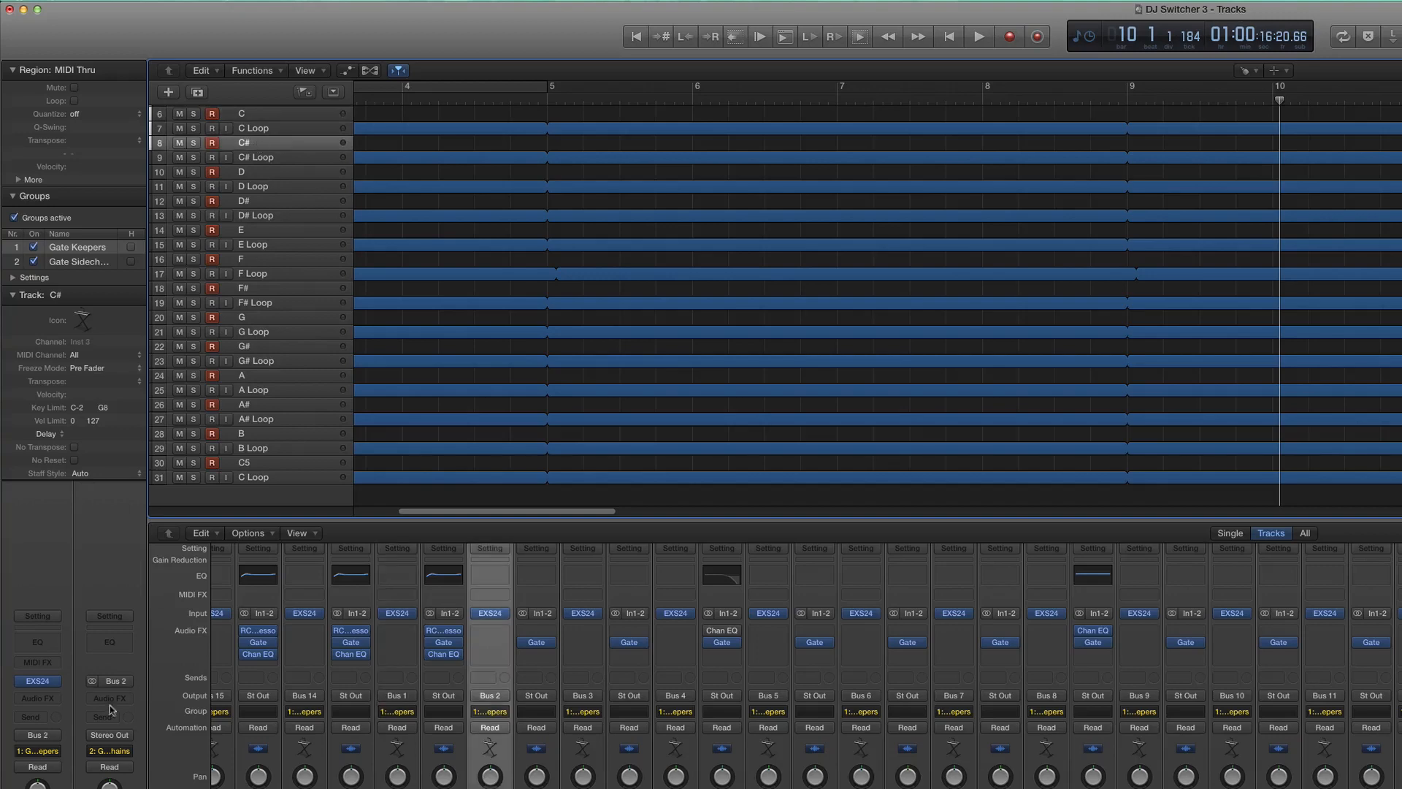
{"action": "left_click", "coordinate": [38, 681]}
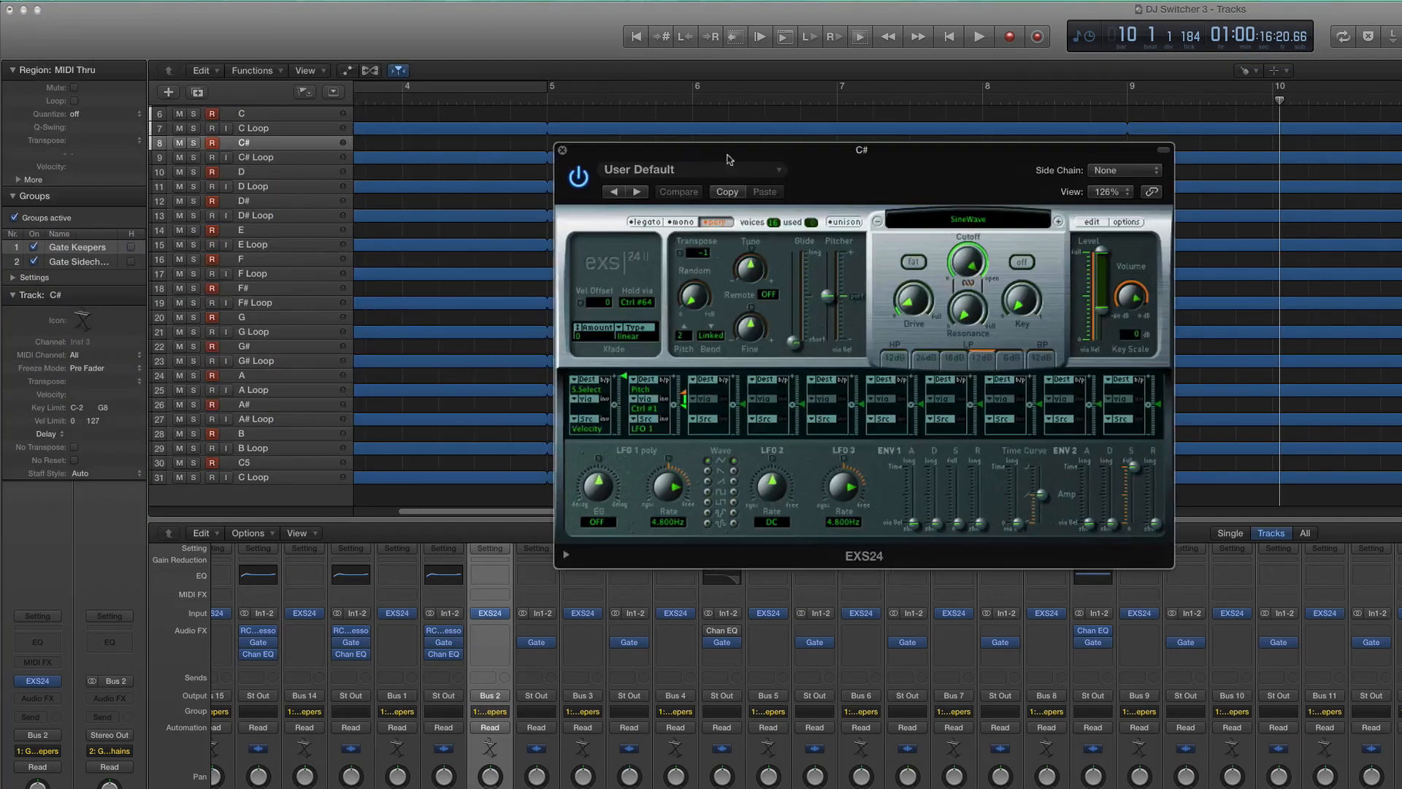
{"action": "left_click_drag", "start_coordinate": [212, 53], "coordinate": [733, 156]}
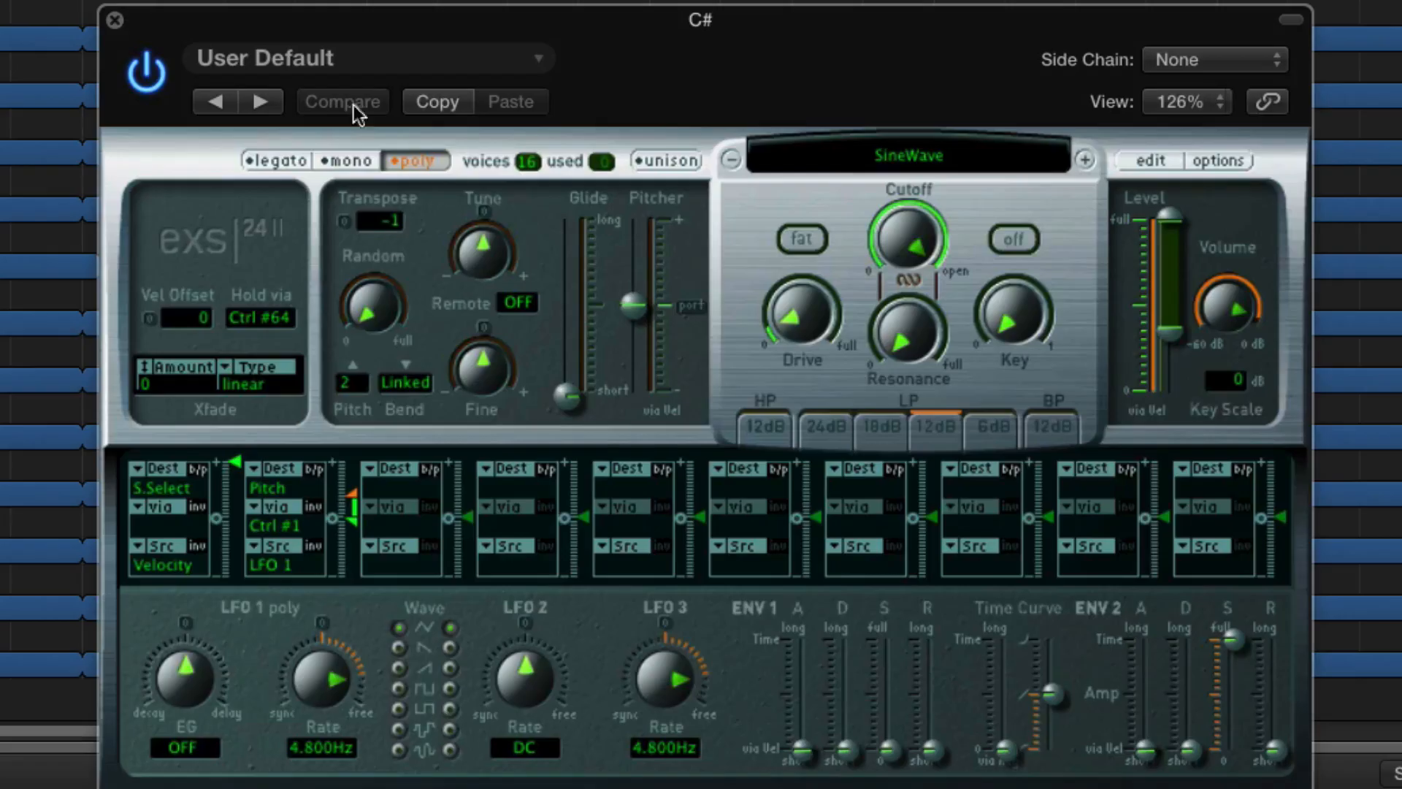
{"action": "left_click", "coordinate": [563, 149]}
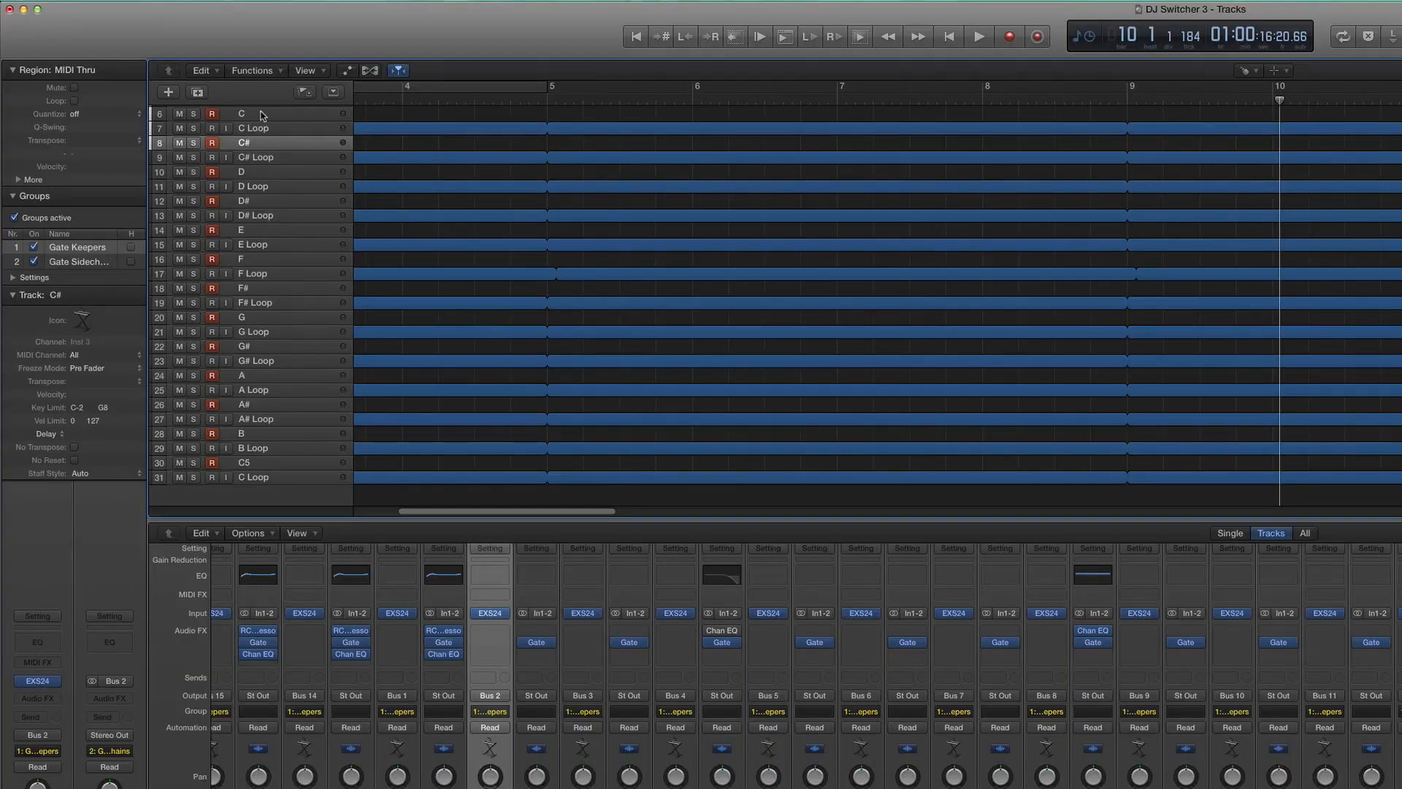
{"action": "left_click", "coordinate": [261, 115]}
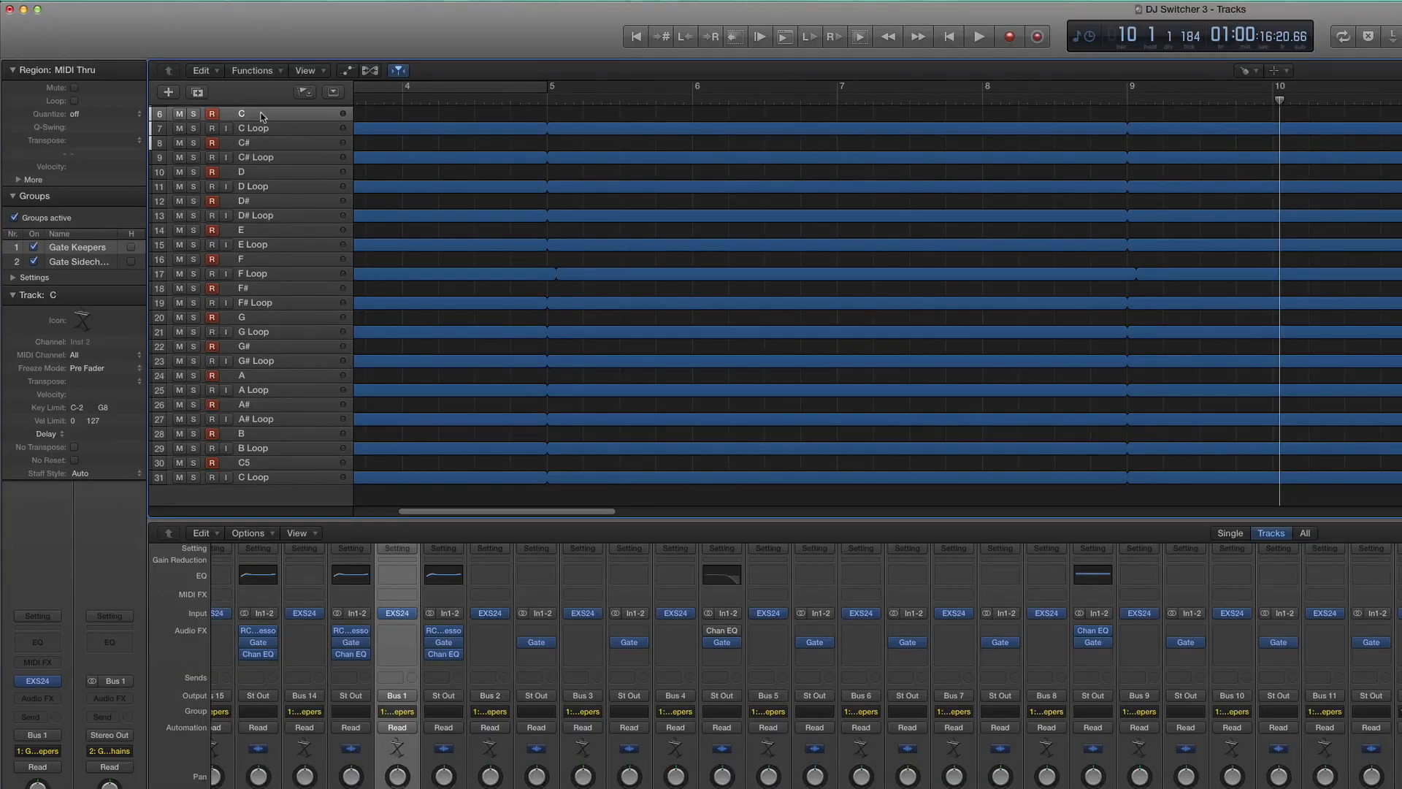
- Select the Aux 1 to Aux 15 channel strips together and set their output to No Output
{"action": "scroll", "coordinate": [213, 118], "scroll_direction": "up", "scroll_amount": 1}
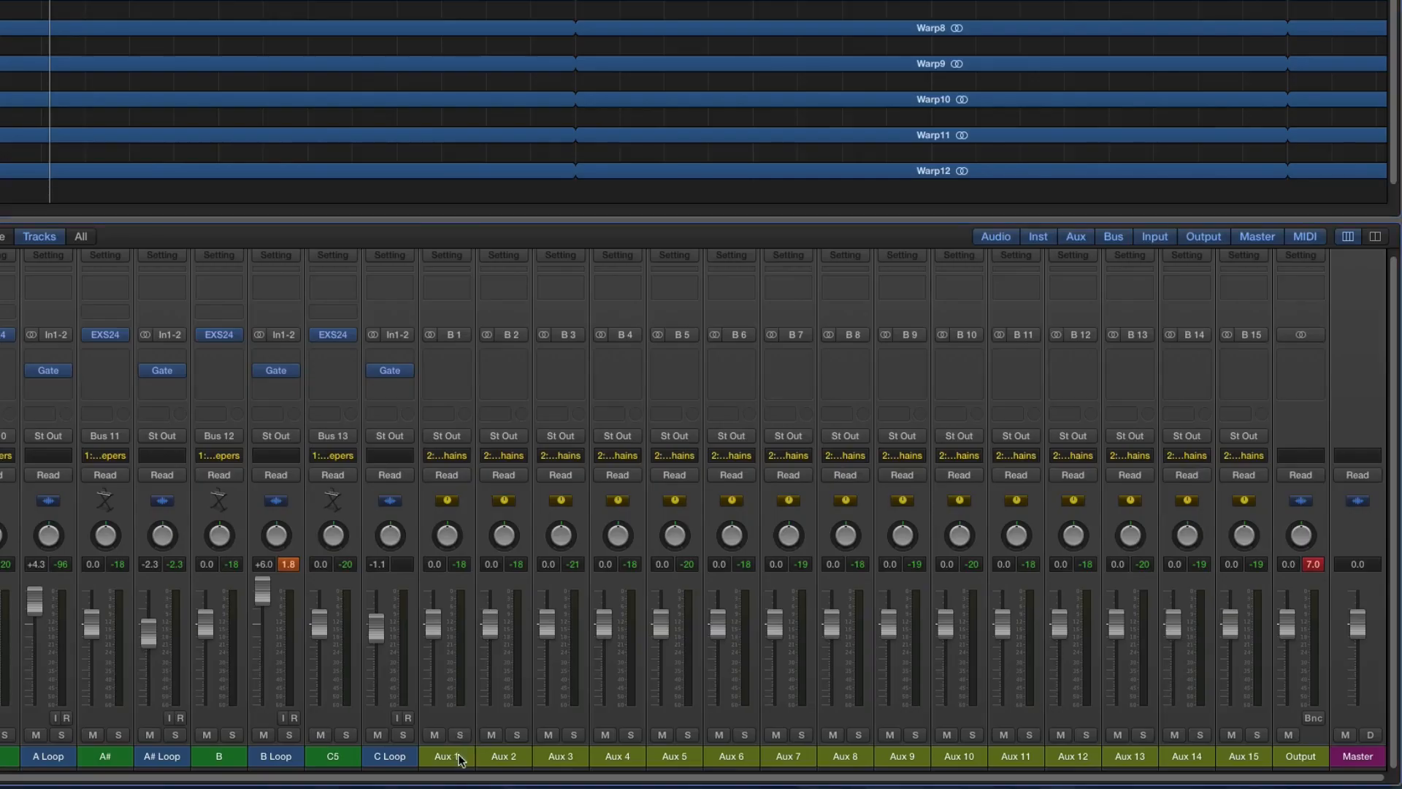
{"action": "left_click", "coordinate": [949, 666]}
{"action": "left_click", "coordinate": [1256, 760], "text": "shift"}
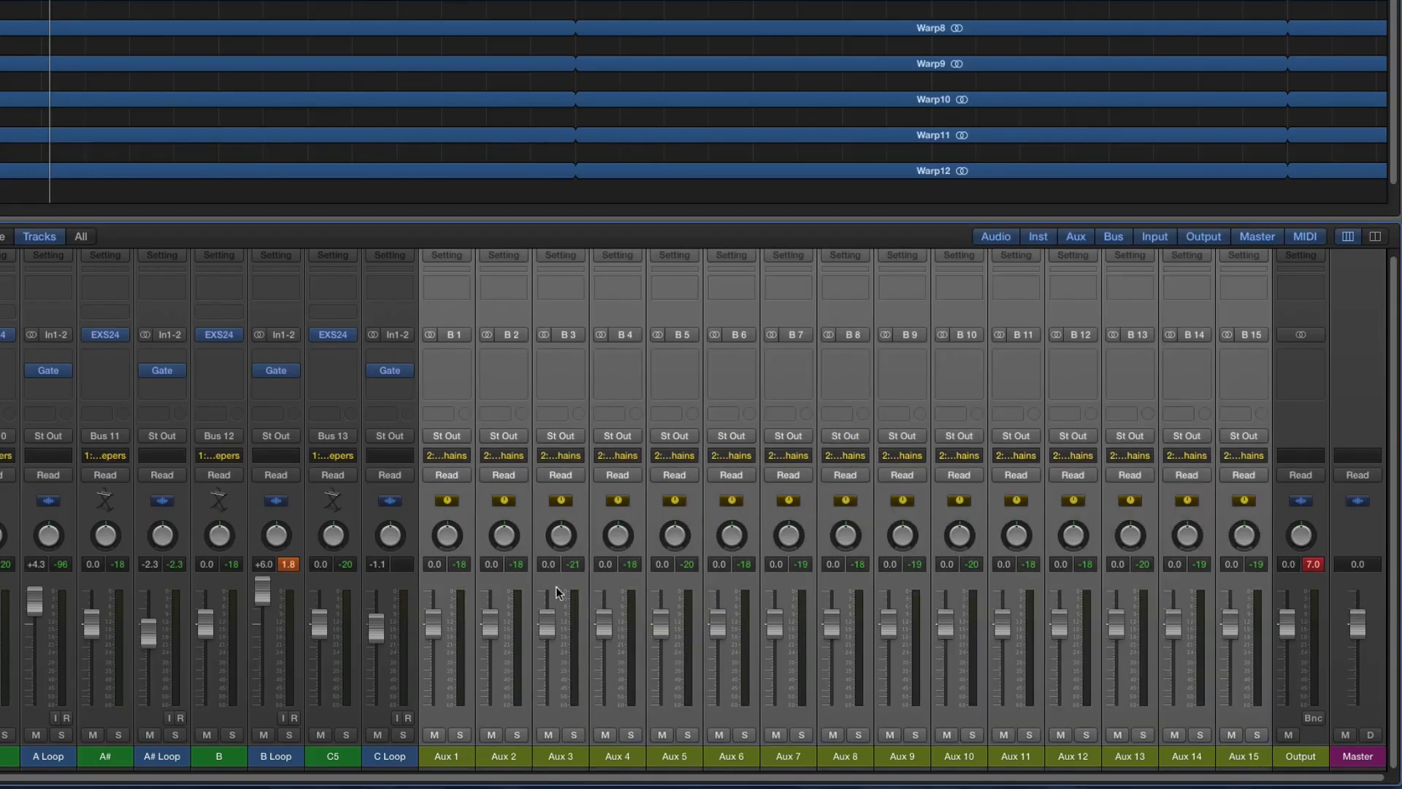
{"action": "left_click", "coordinate": [462, 436]}
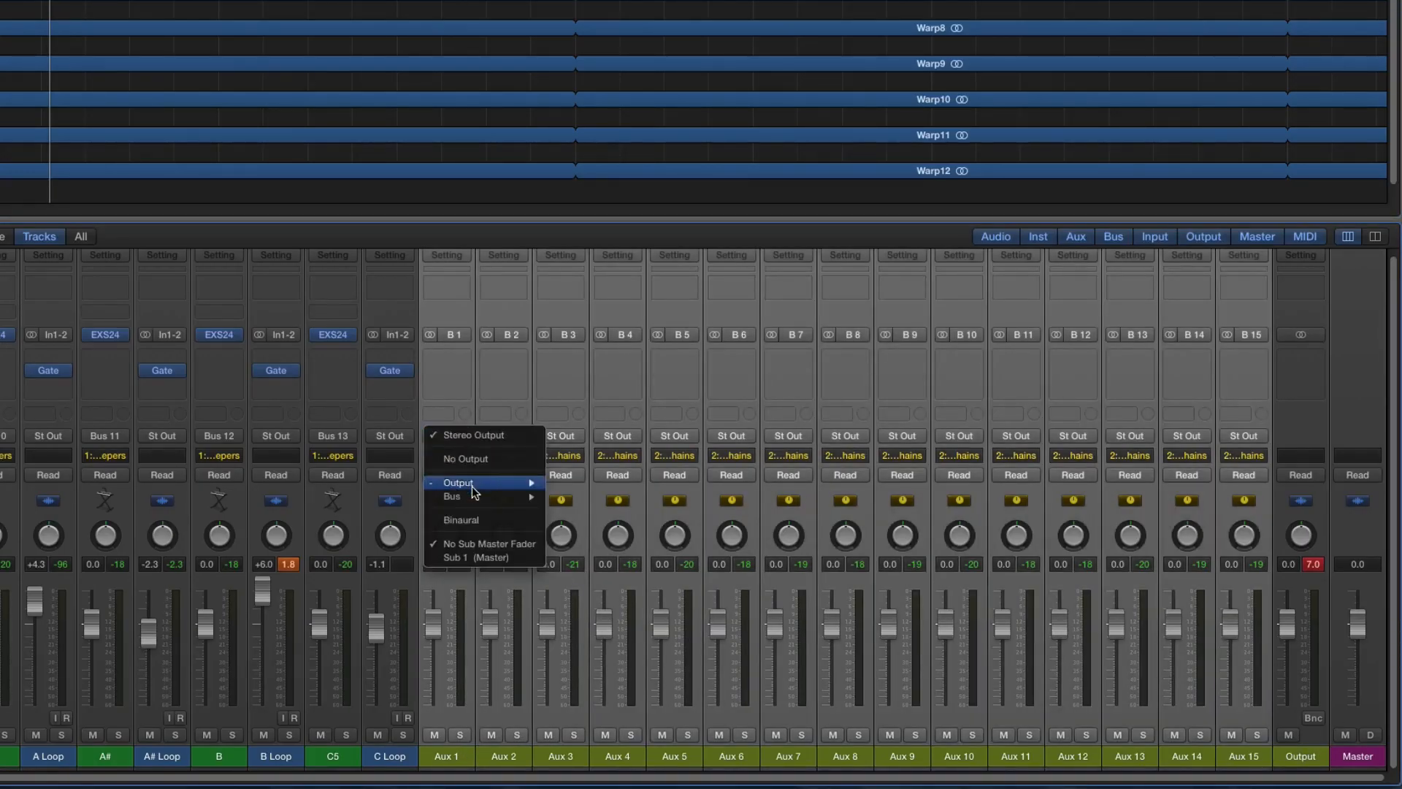
{"action": "mouse_move", "coordinate": [472, 485]}
{"action": "left_click", "coordinate": [594, 487]}
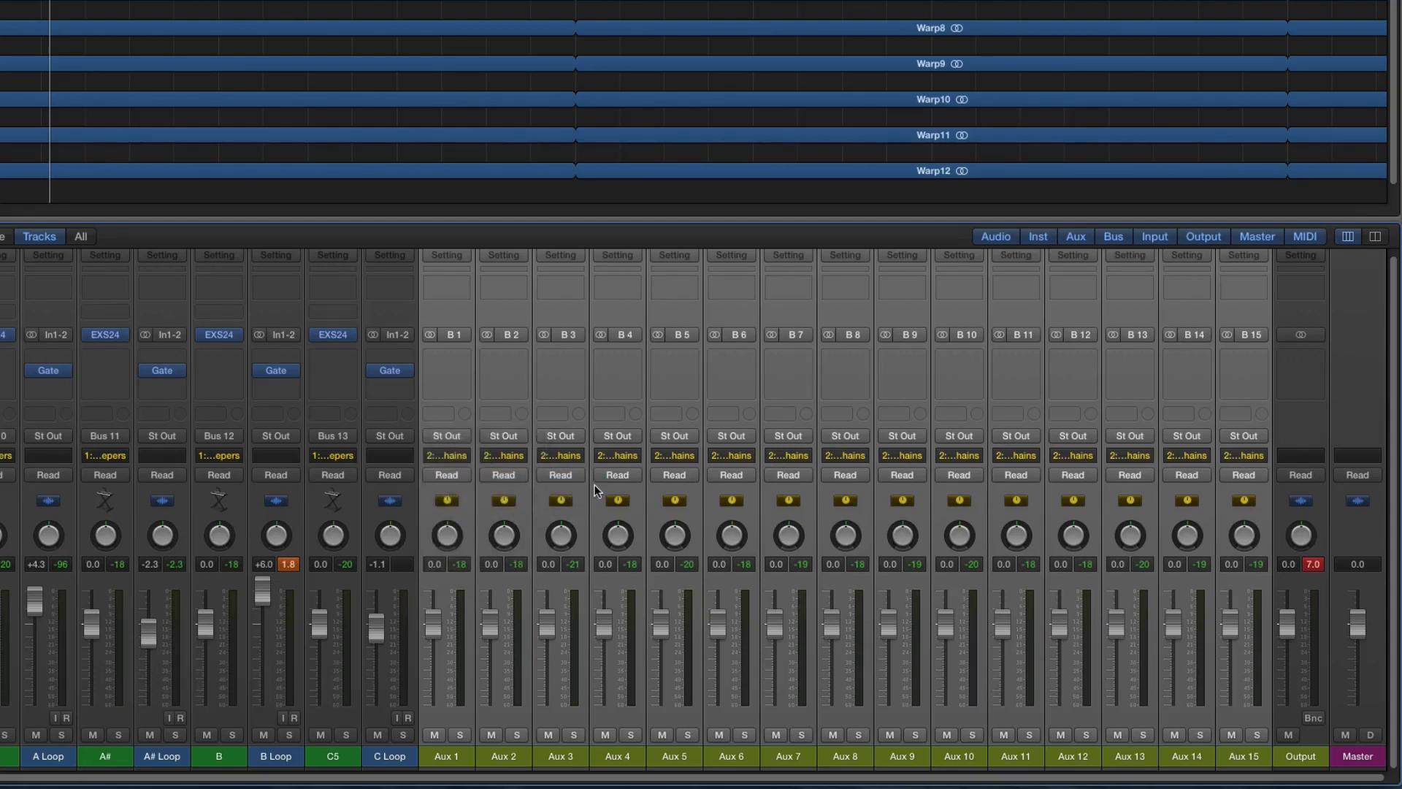
{"action": "left_click", "coordinate": [466, 434]}
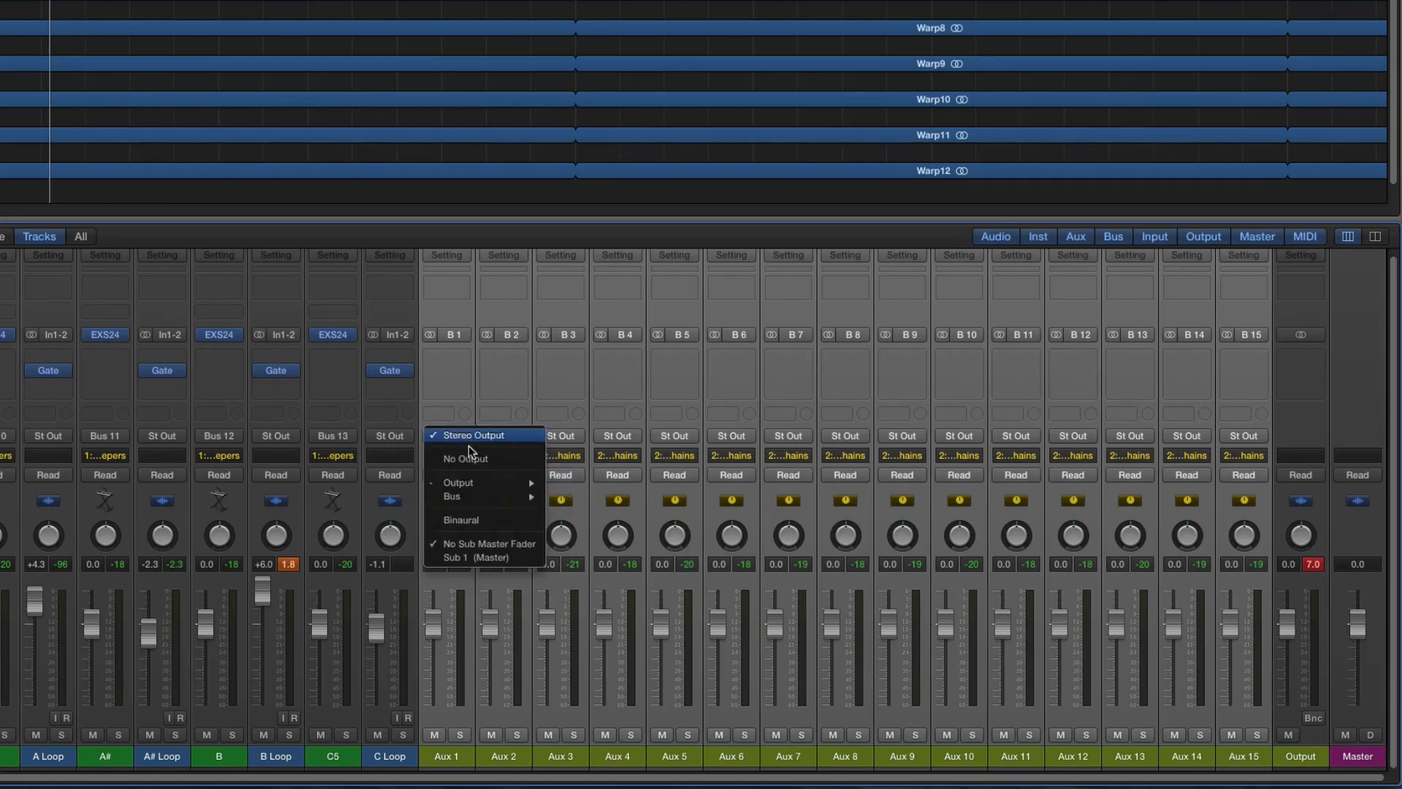
{"action": "left_click", "coordinate": [475, 458]}
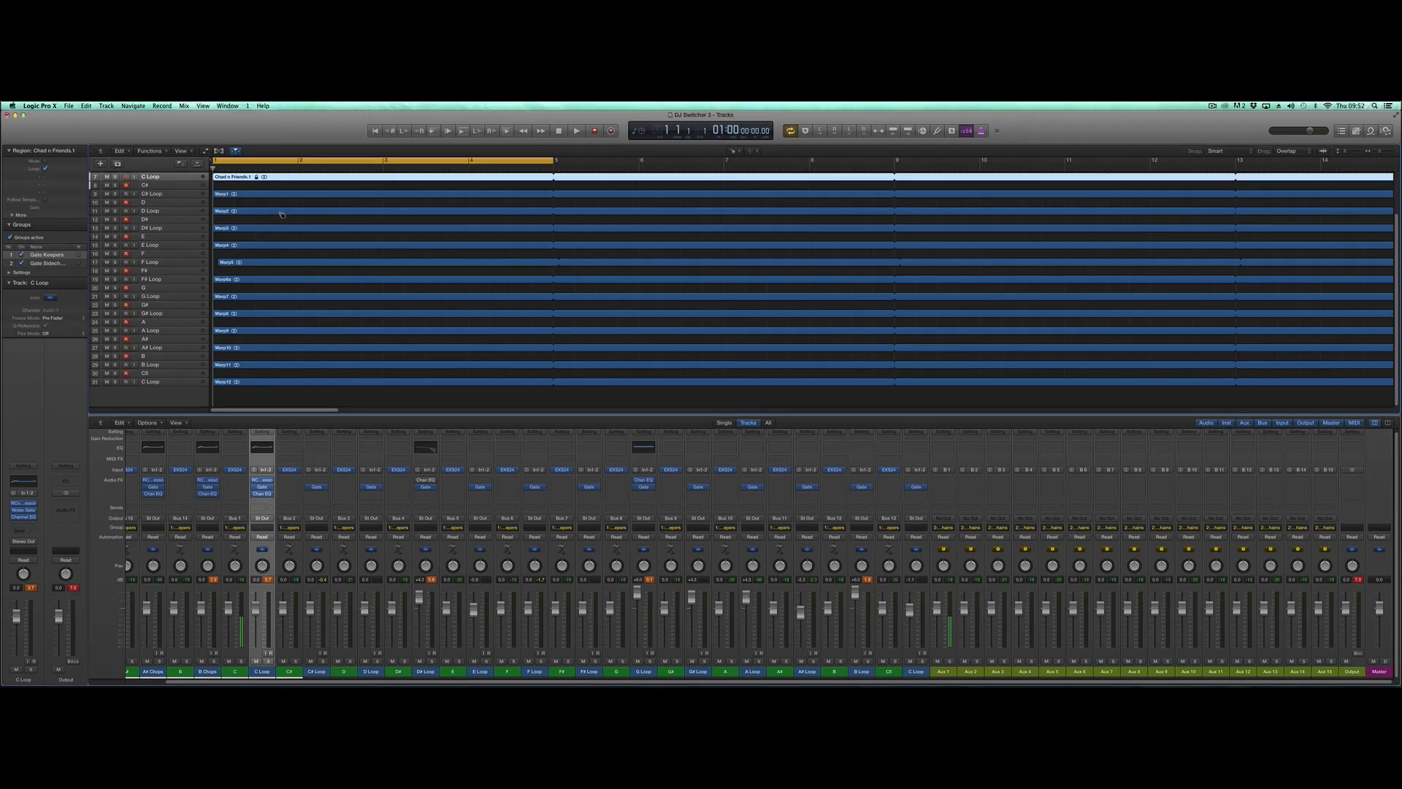
- Audition the loops one after another by playing the C Loop and selecting the C# Loop through F Loop tracks during playback
{"action": "key", "text": "space"}
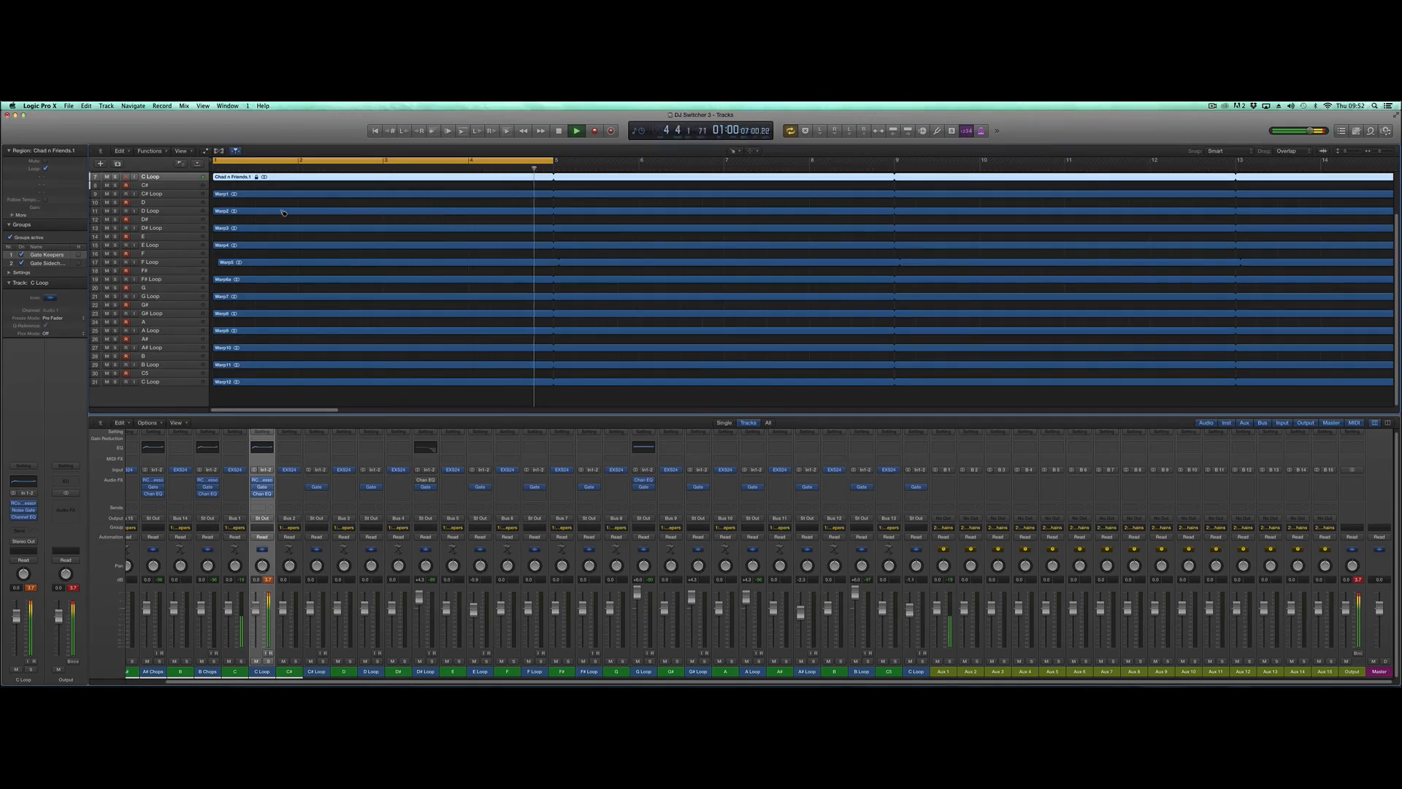
{"action": "key", "text": "space"}
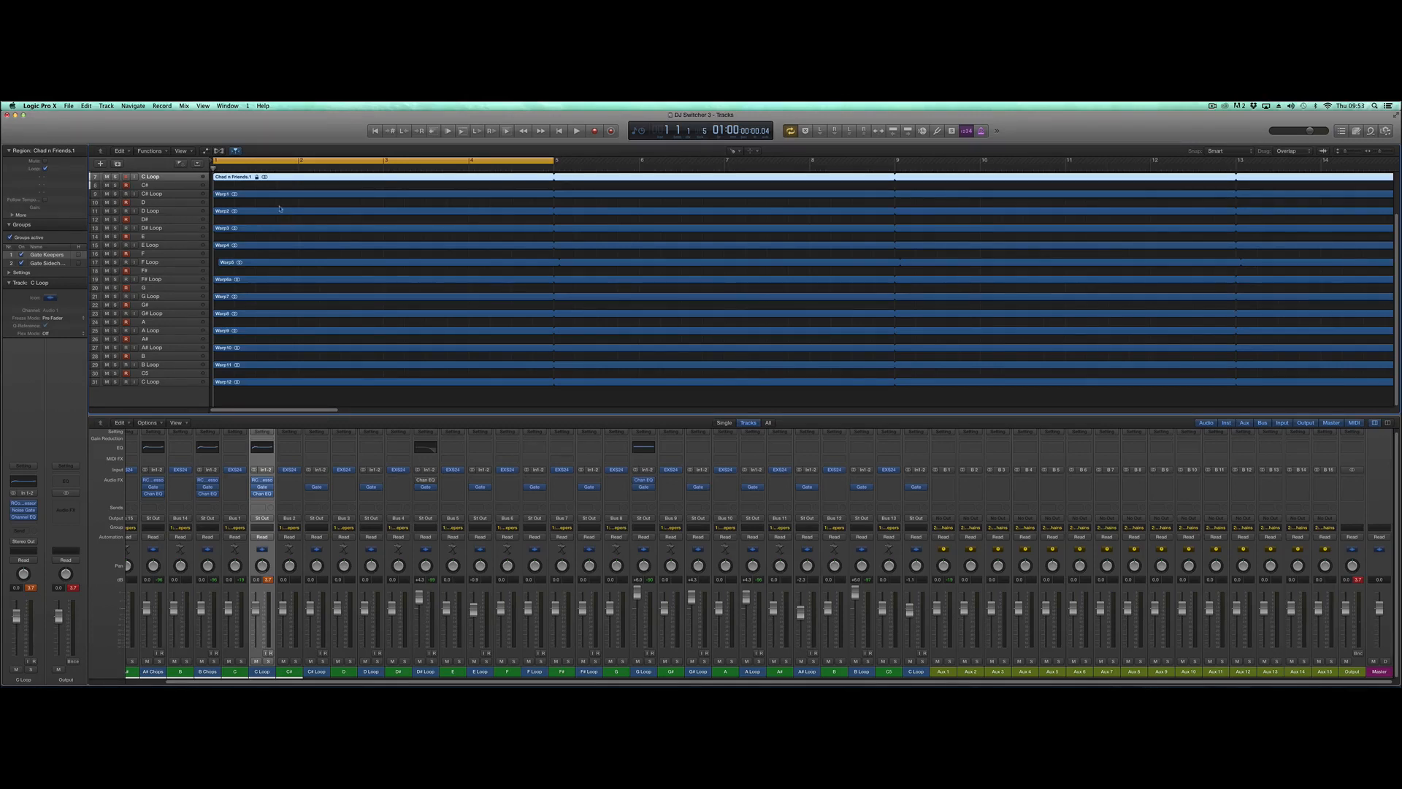
{"action": "left_click", "coordinate": [161, 195]}
{"action": "key", "text": "space"}
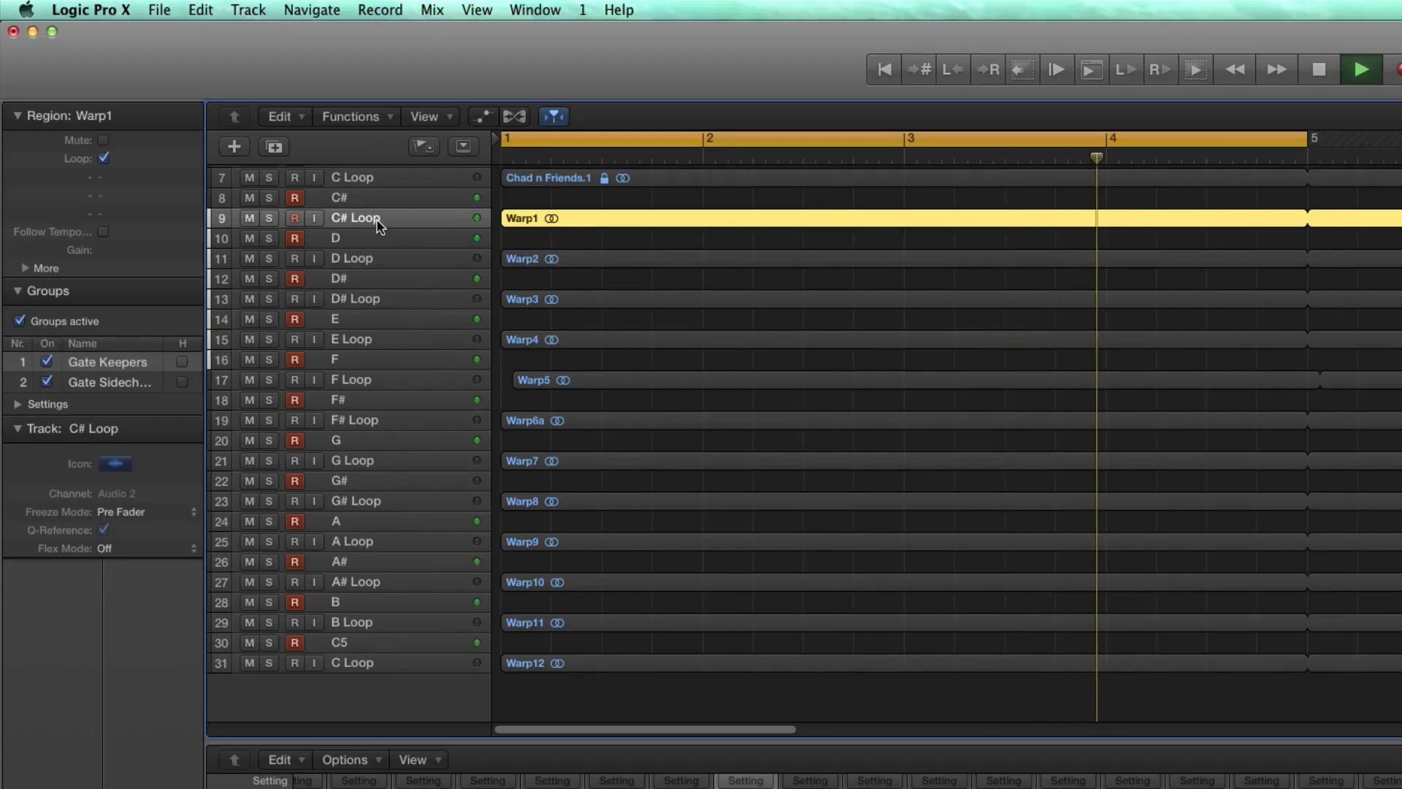
{"action": "left_click", "coordinate": [358, 259]}
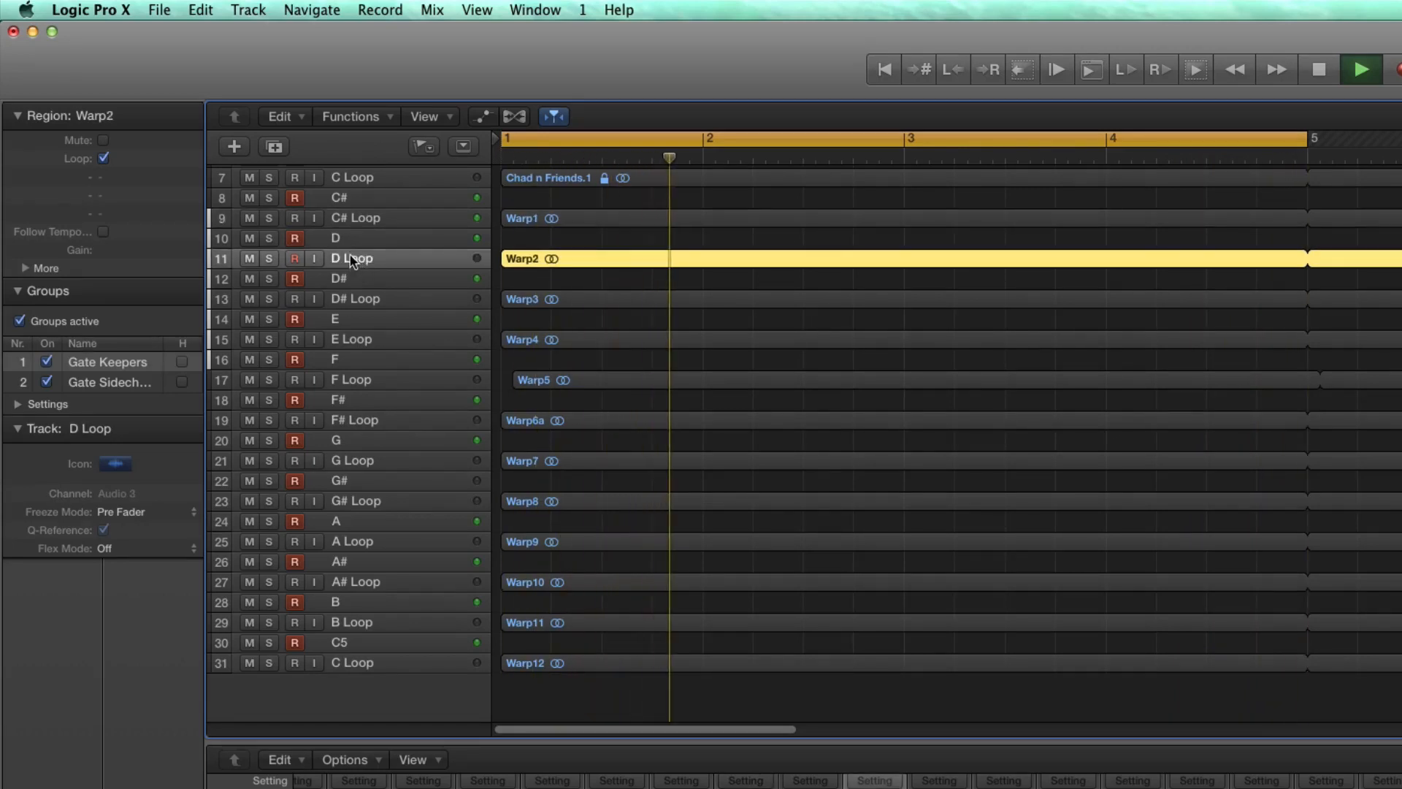
{"action": "left_click", "coordinate": [360, 301]}
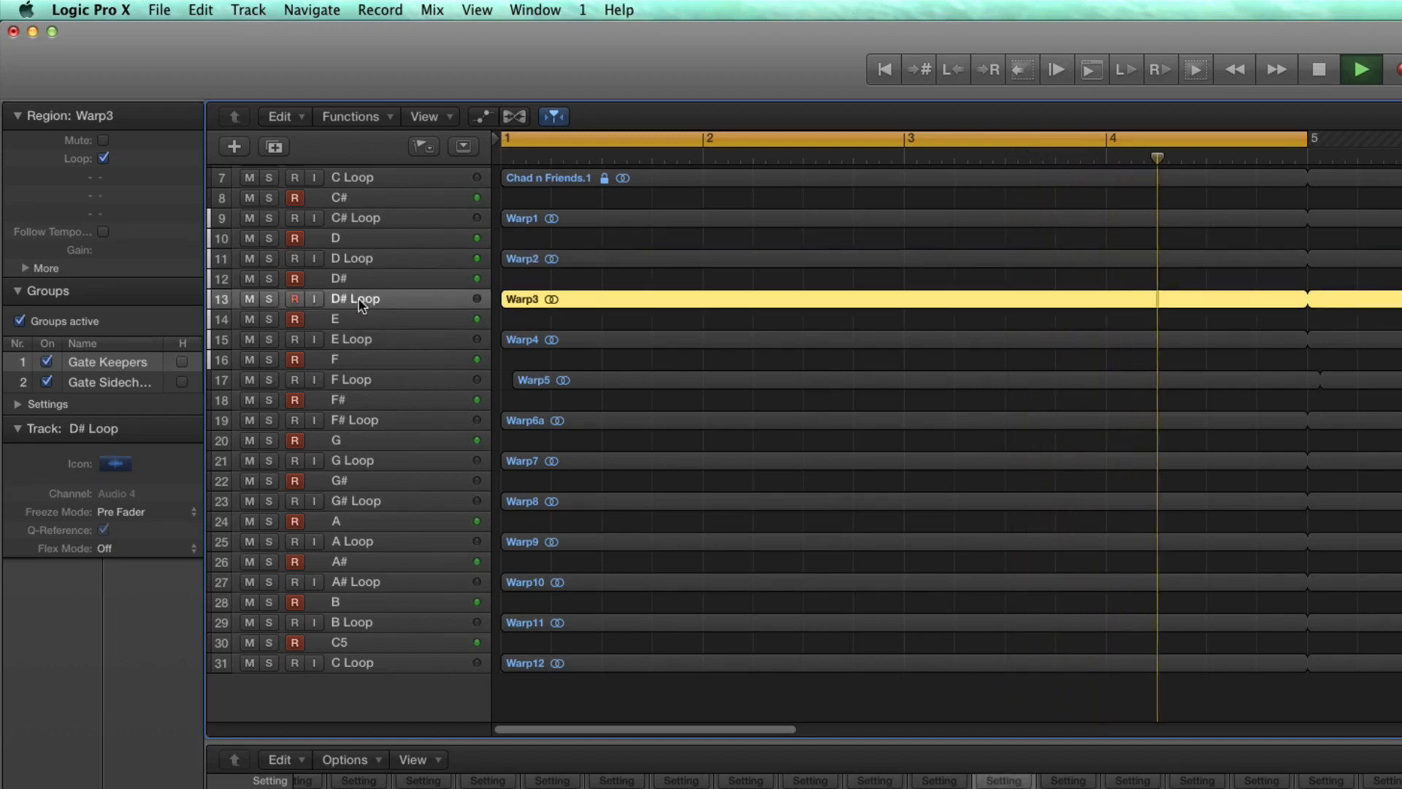
{"action": "left_click", "coordinate": [358, 340]}
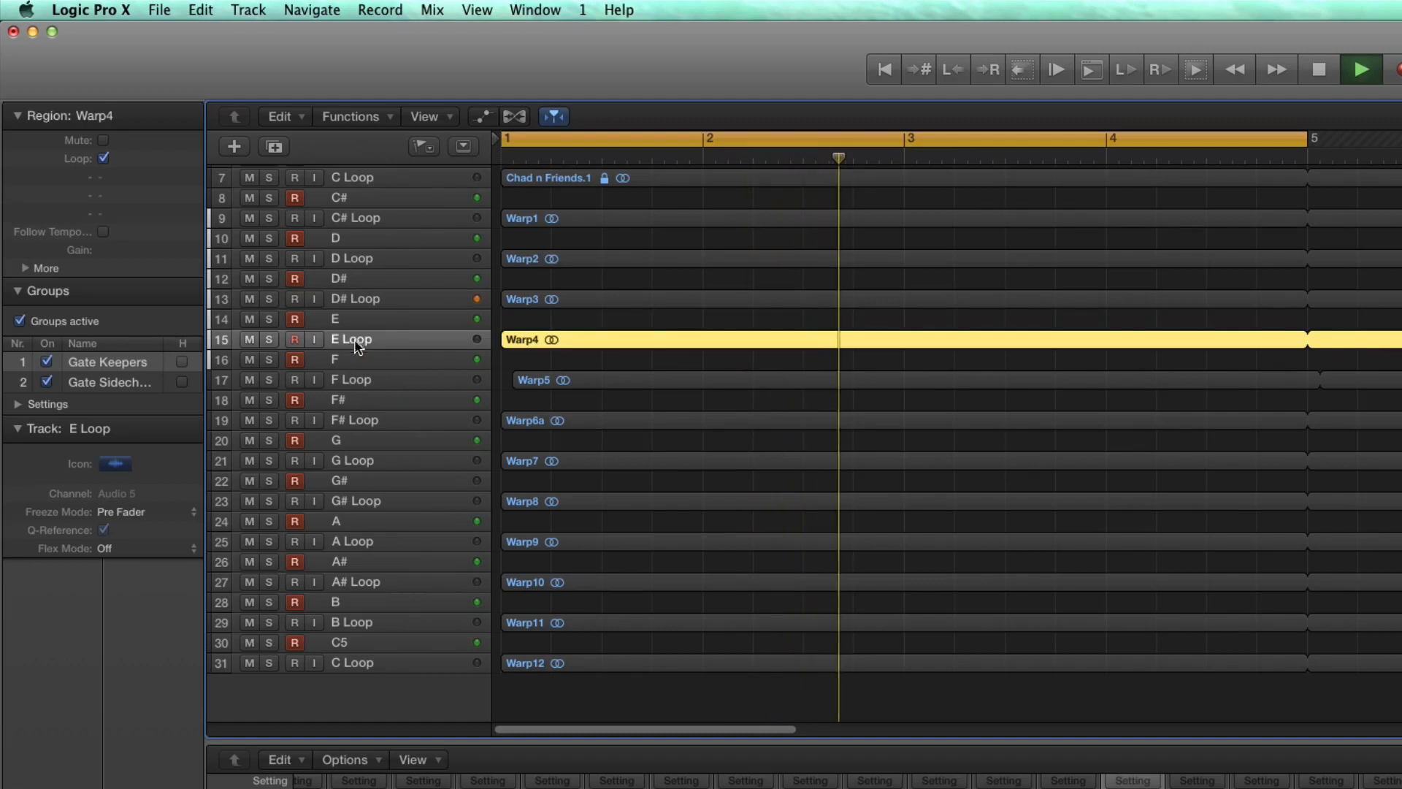
{"action": "left_click", "coordinate": [356, 381]}
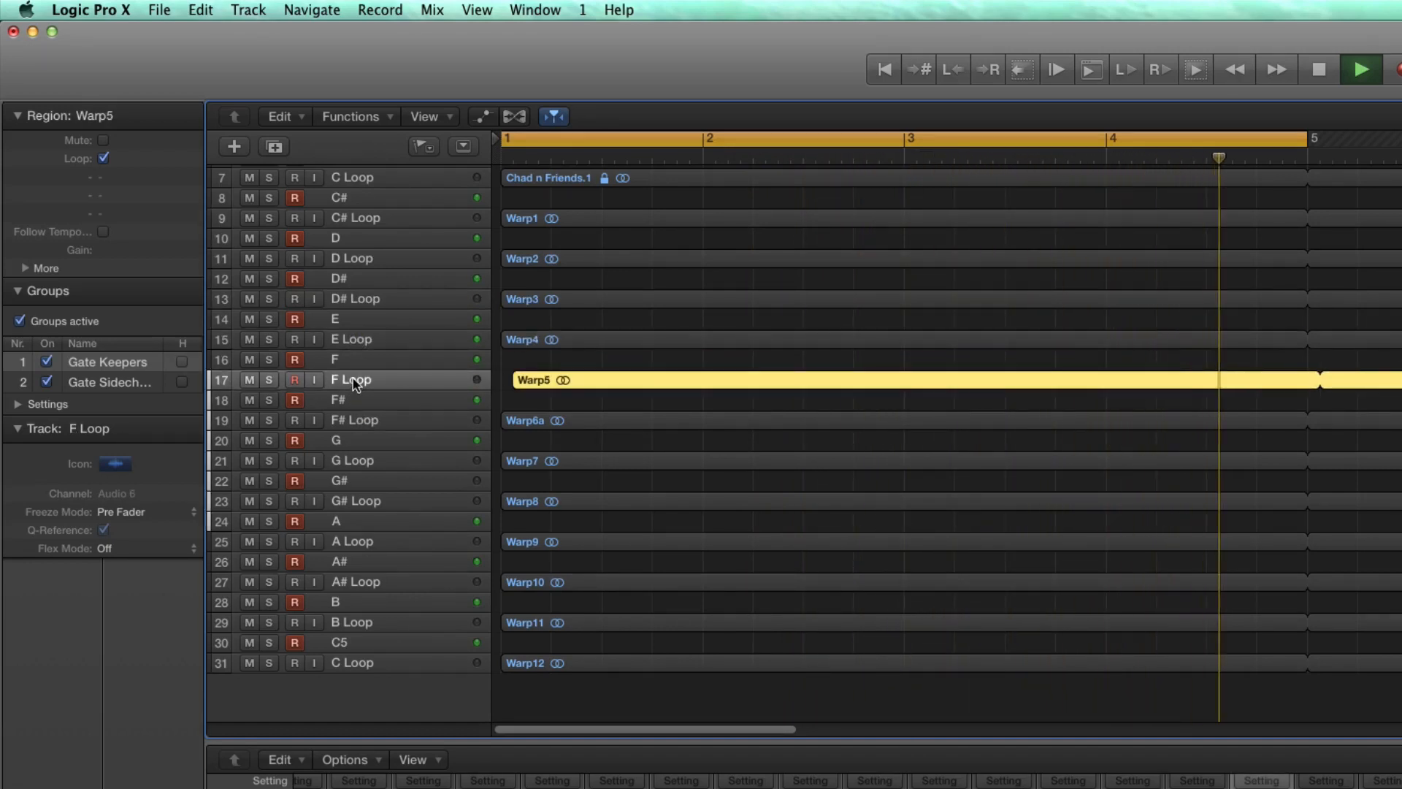
- Continue auditioning the loops from the F# Loop track to the last C Loop track, and stop playback
{"action": "left_click", "coordinate": [355, 421]}
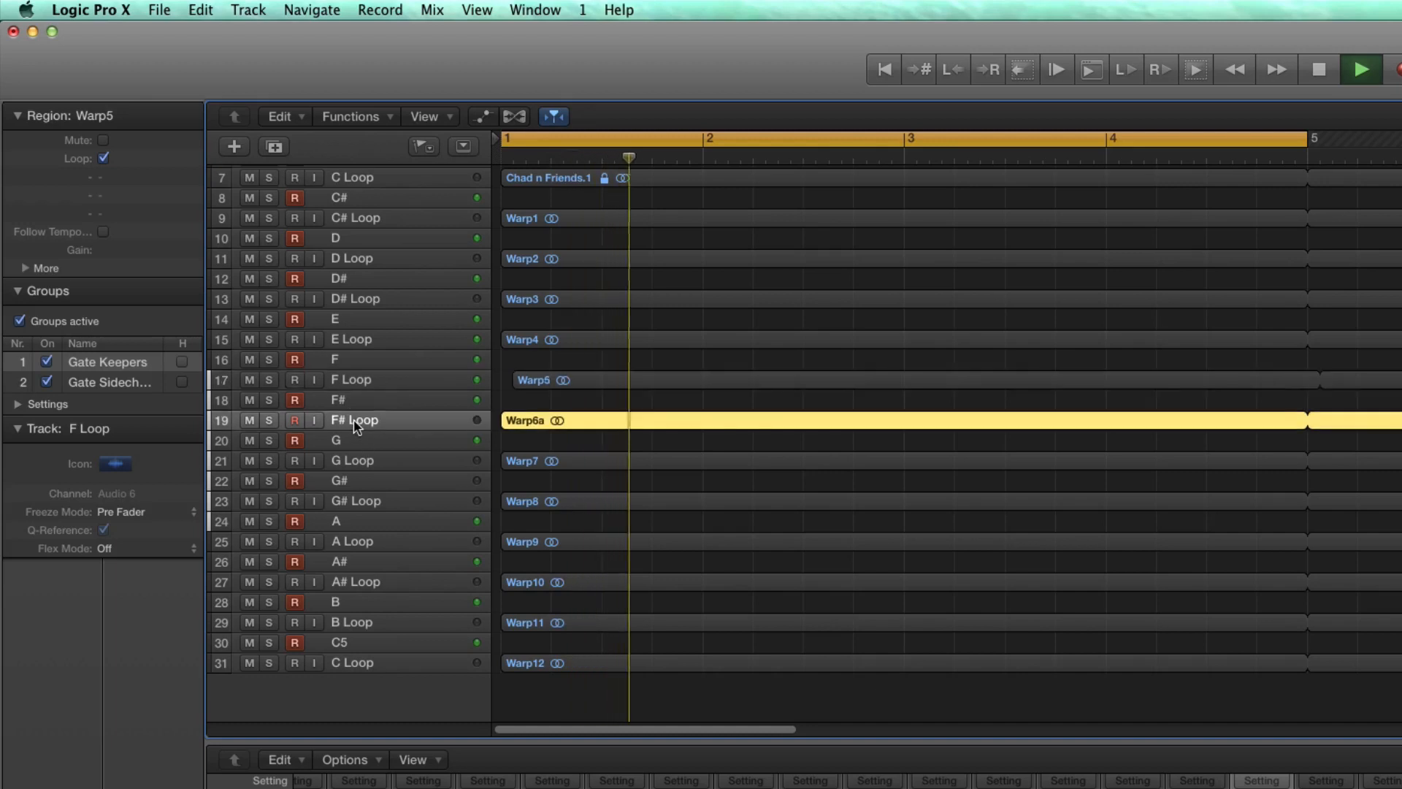
{"action": "left_click", "coordinate": [359, 463]}
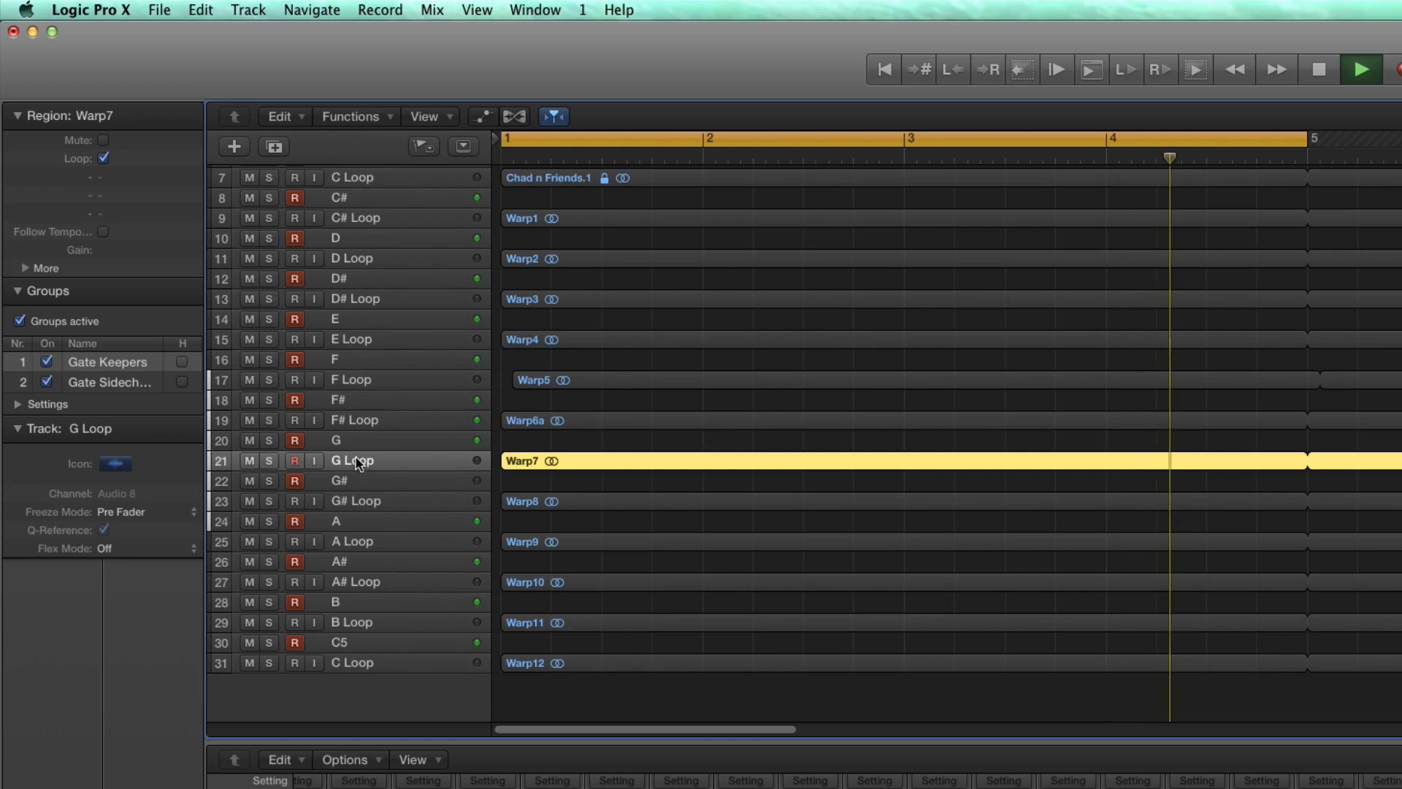
{"action": "left_click", "coordinate": [354, 504]}
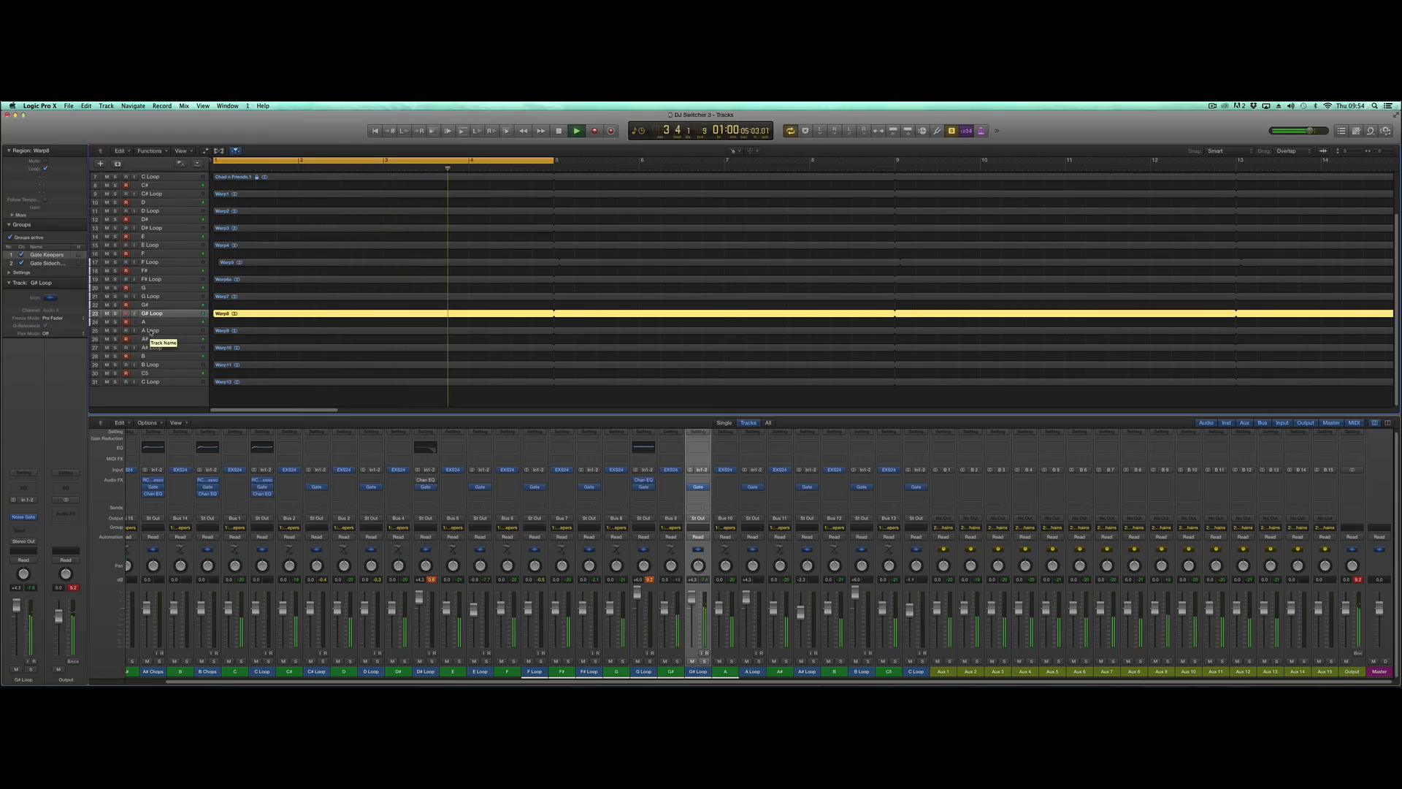
{"action": "left_click", "coordinate": [150, 332]}
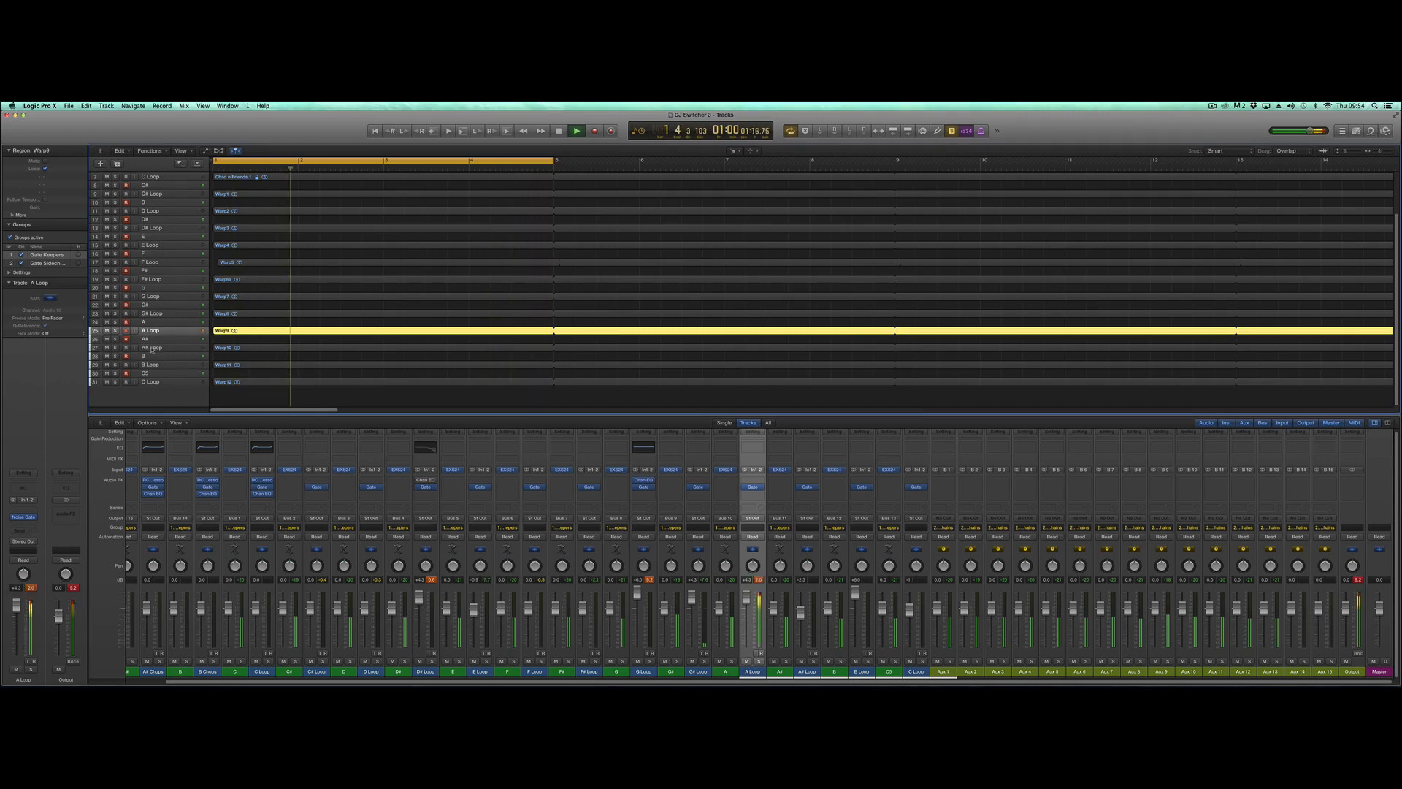
{"action": "left_click", "coordinate": [152, 349]}
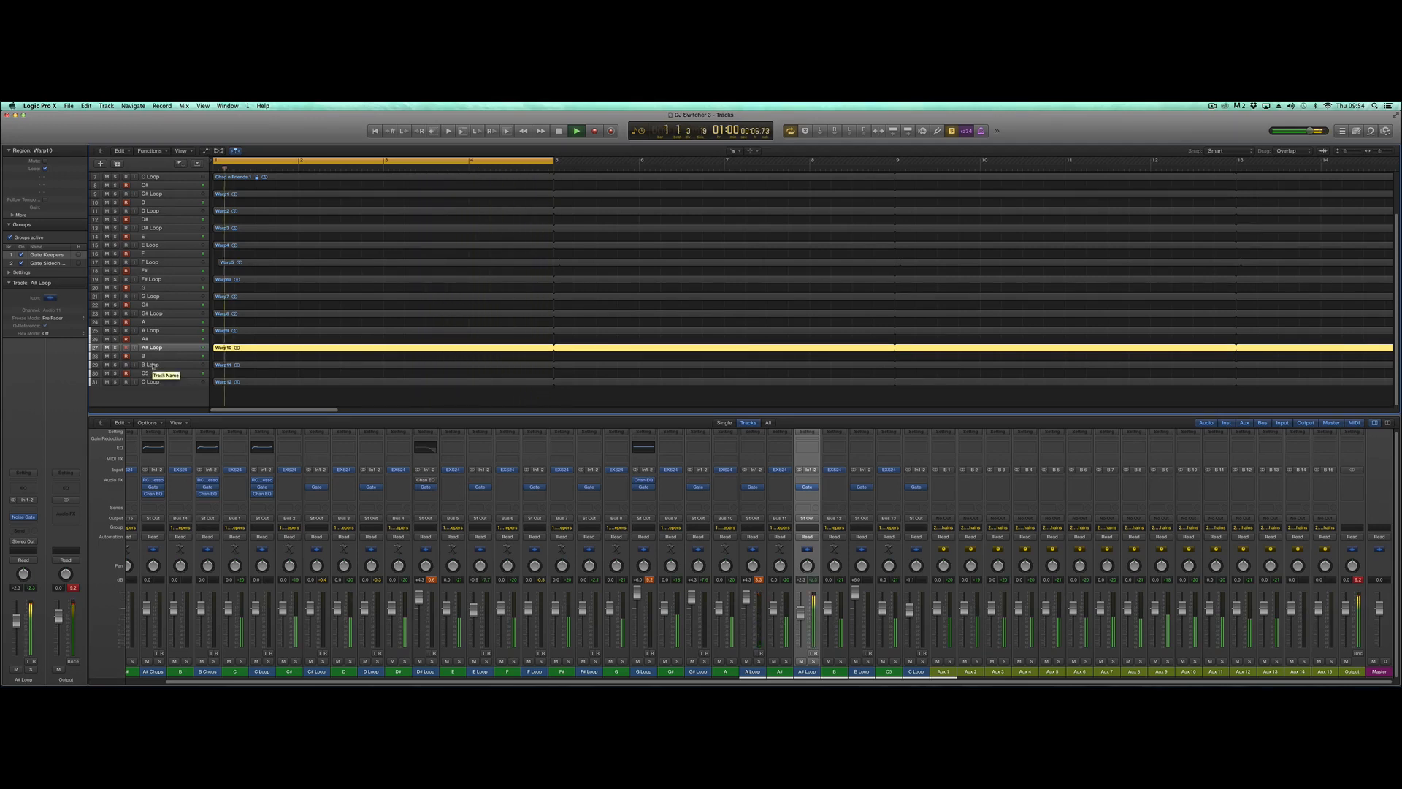
{"action": "left_click", "coordinate": [149, 365]}
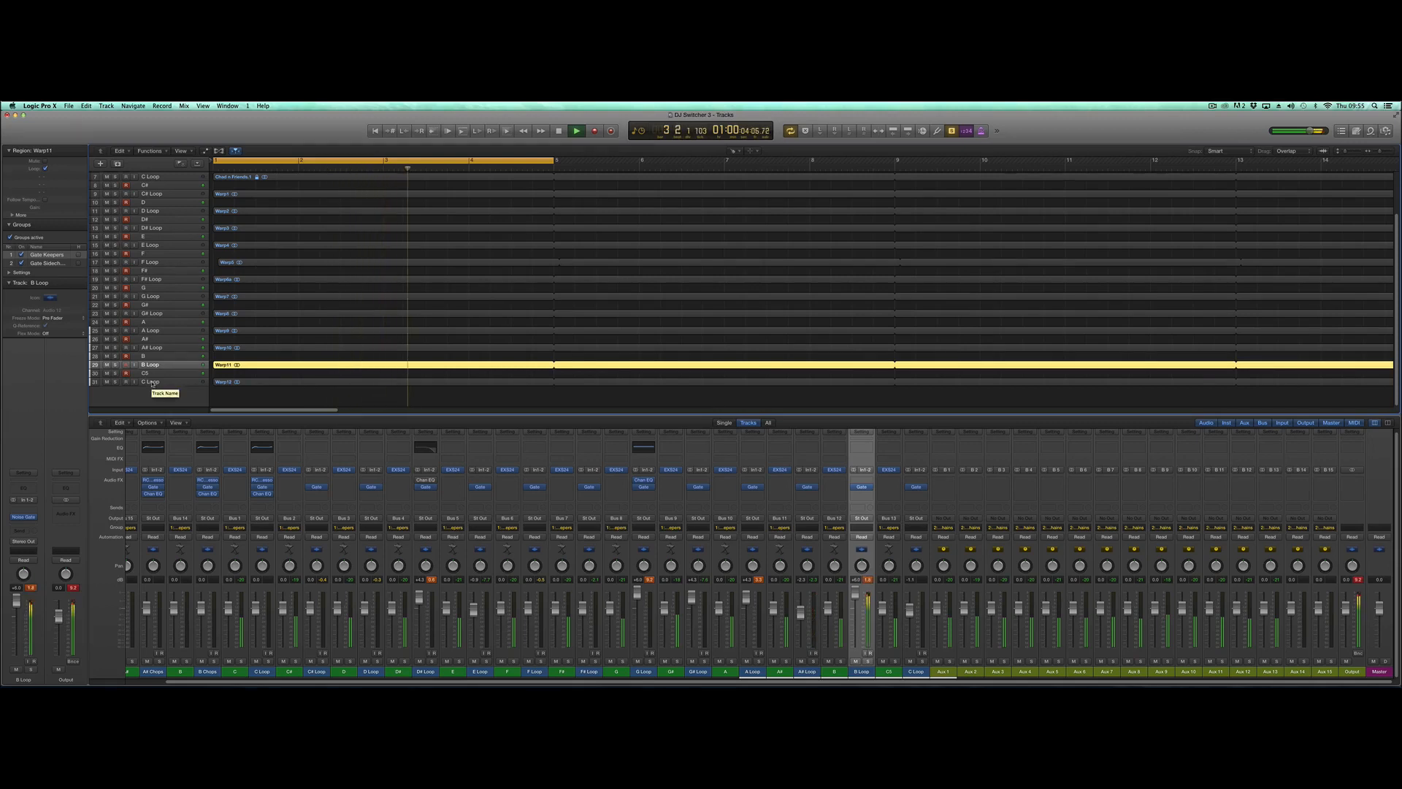
{"action": "left_click", "coordinate": [151, 382]}
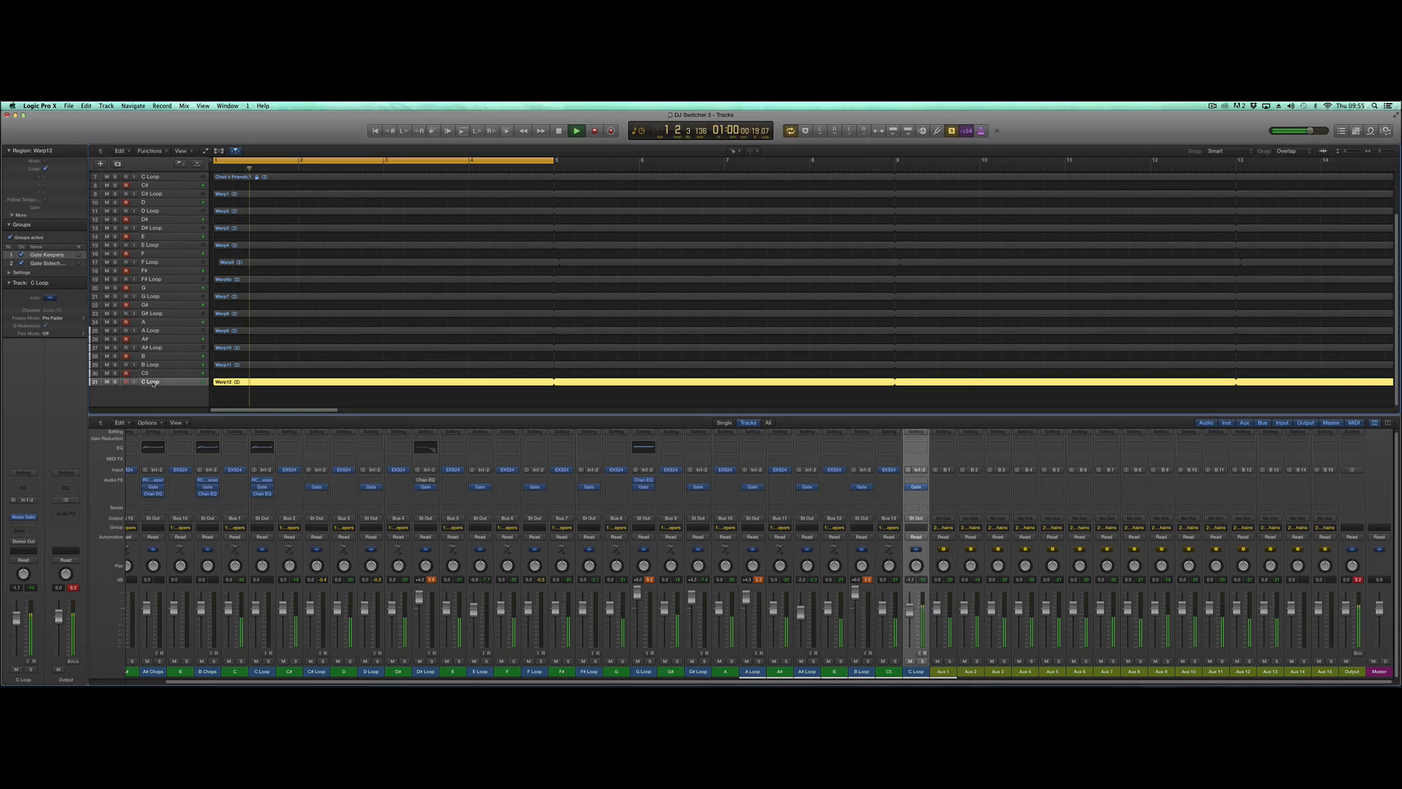
{"action": "key", "text": "space"}
- Step through the tracks from C to D# to examine their output buses and auxes, and return to the first C Loop track
{"action": "key", "text": "super+a"}
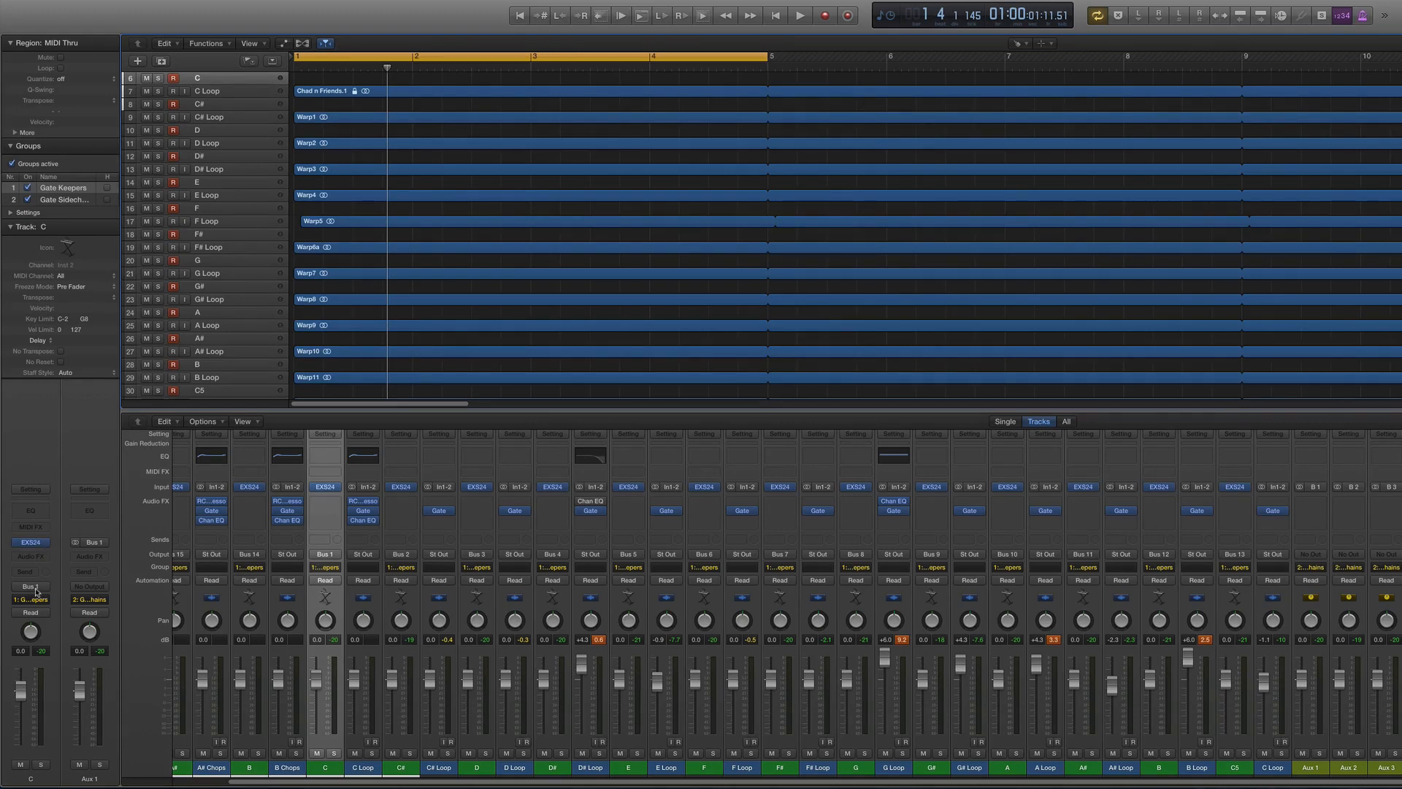
{"action": "key", "text": "Down"}
{"action": "key", "text": "Down"}
{"action": "key", "text": "Down"}
{"action": "key", "text": "Down"}
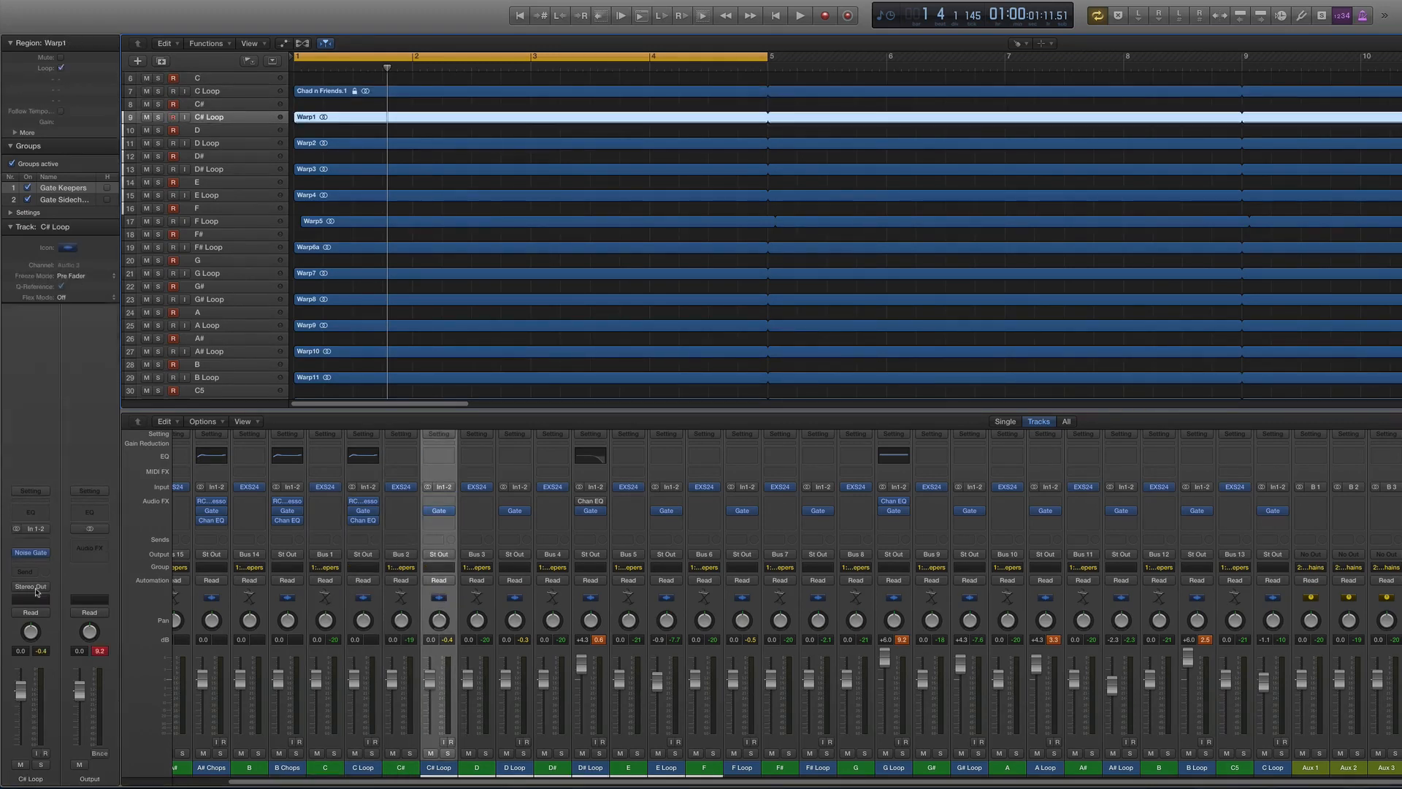
{"action": "key", "text": "Down"}
{"action": "key", "text": "Down"}
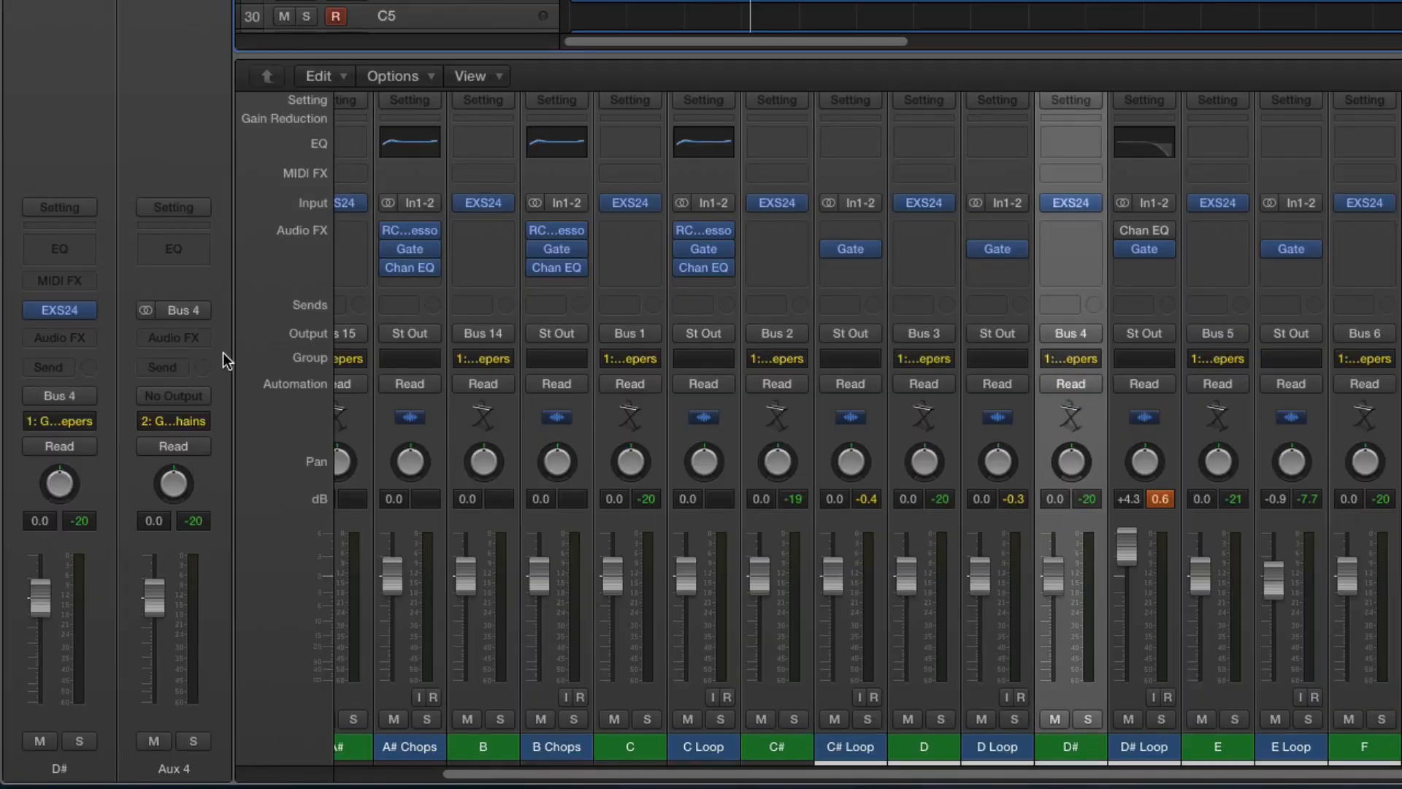
{"action": "key", "text": "Up"}
{"action": "key", "text": "Up"}
{"action": "key", "text": "Up"}
{"action": "key", "text": "Up"}
{"action": "key", "text": "Up"}
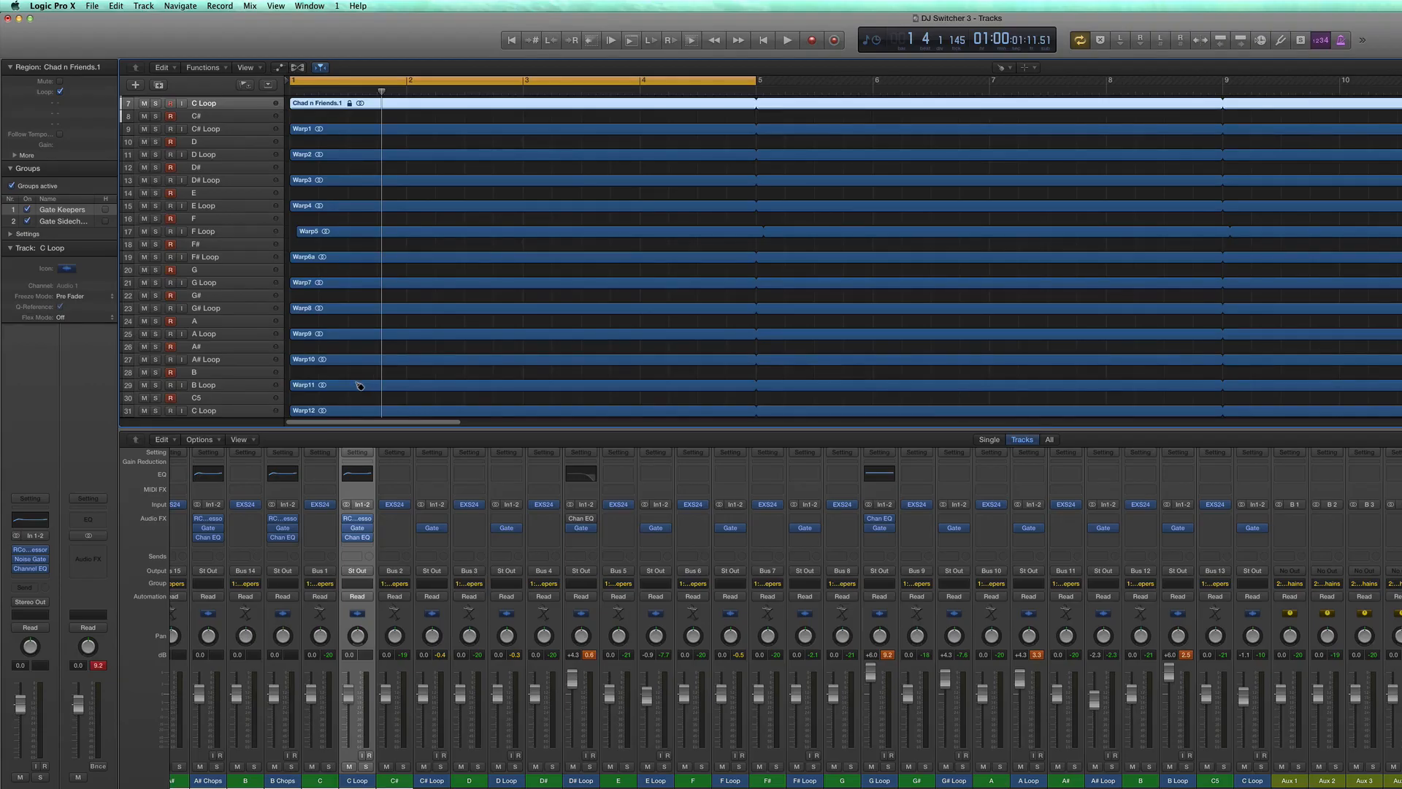
- Enlarge the tracks to view the loop waveforms, and shrink them back so the track list fits
{"action": "key", "text": "super+Down"}
{"action": "key", "text": "super+Down"}
{"action": "key", "text": "super+Down"}
{"action": "key", "text": "super+Down"}
{"action": "key", "text": "super+Down"}
{"action": "key", "text": "super+Down"}
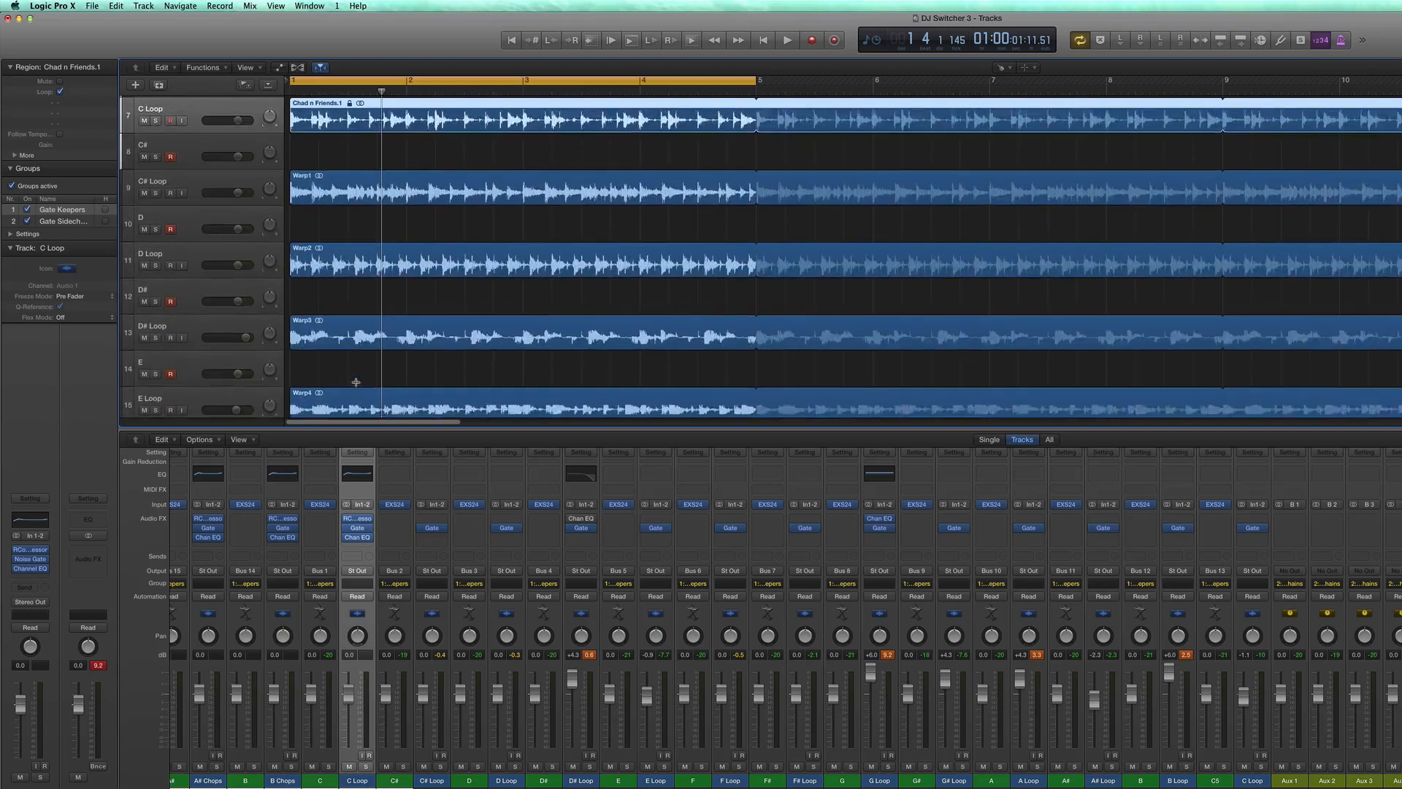
{"action": "key", "text": "super+Up"}
{"action": "key", "text": "super+Up"}
{"action": "key", "text": "super+Up"}
{"action": "key", "text": "super+Up"}
{"action": "key", "text": "super+Up"}
{"action": "key", "text": "super+Up"}
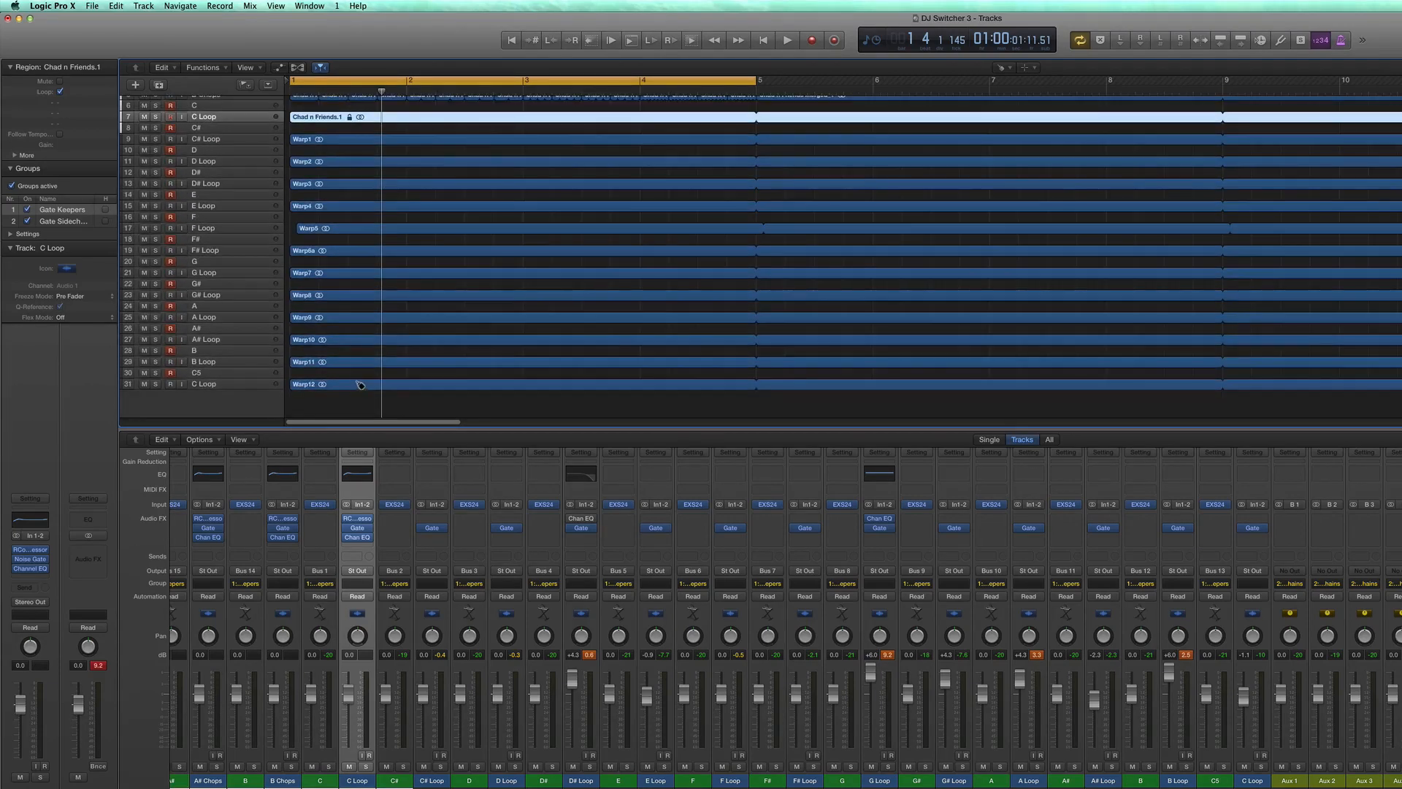
- Inspect the side chain source of the C Loop's Noise Gate and compare it with the C track's output bus, closing the plug-in window
{"action": "left_click", "coordinate": [30, 559]}
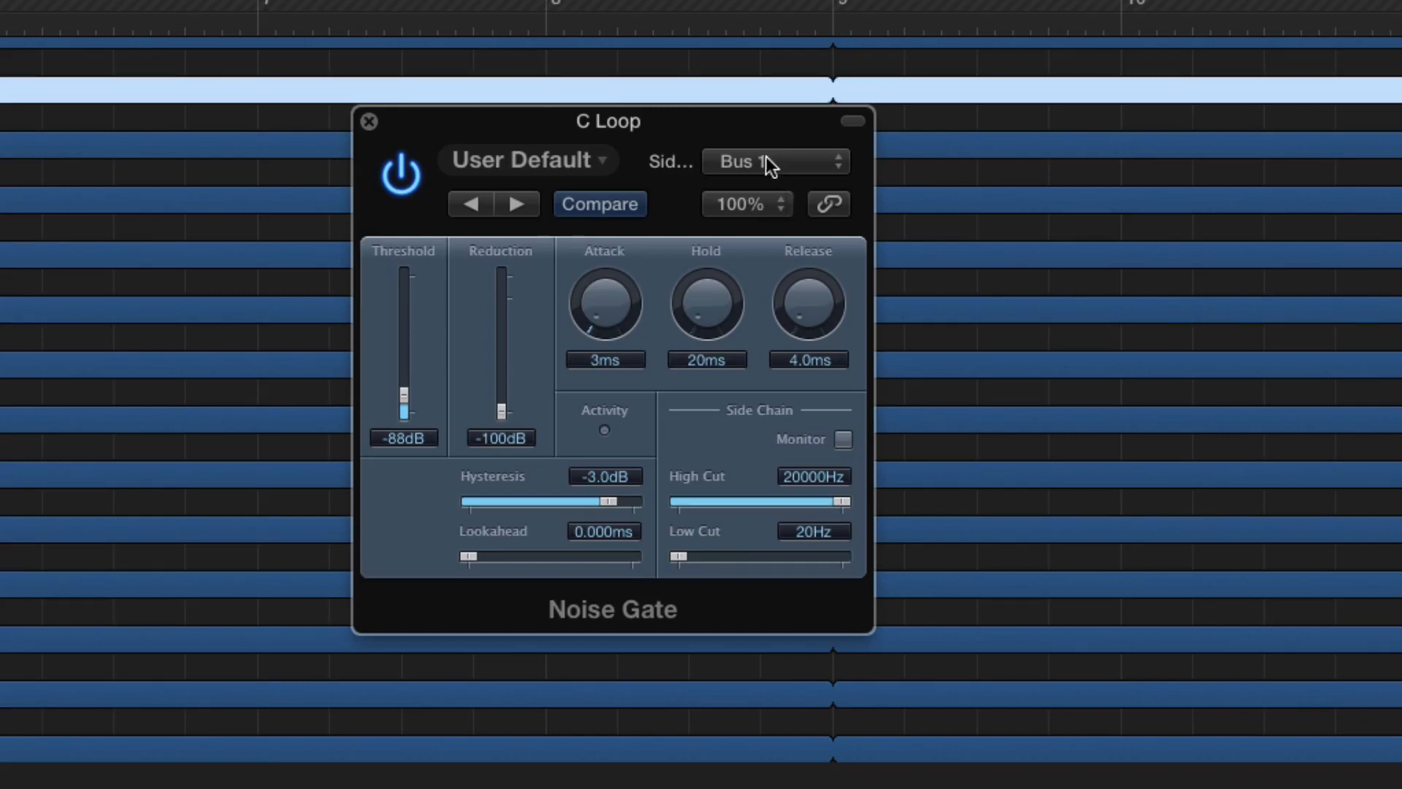
{"action": "left_click", "coordinate": [368, 121]}
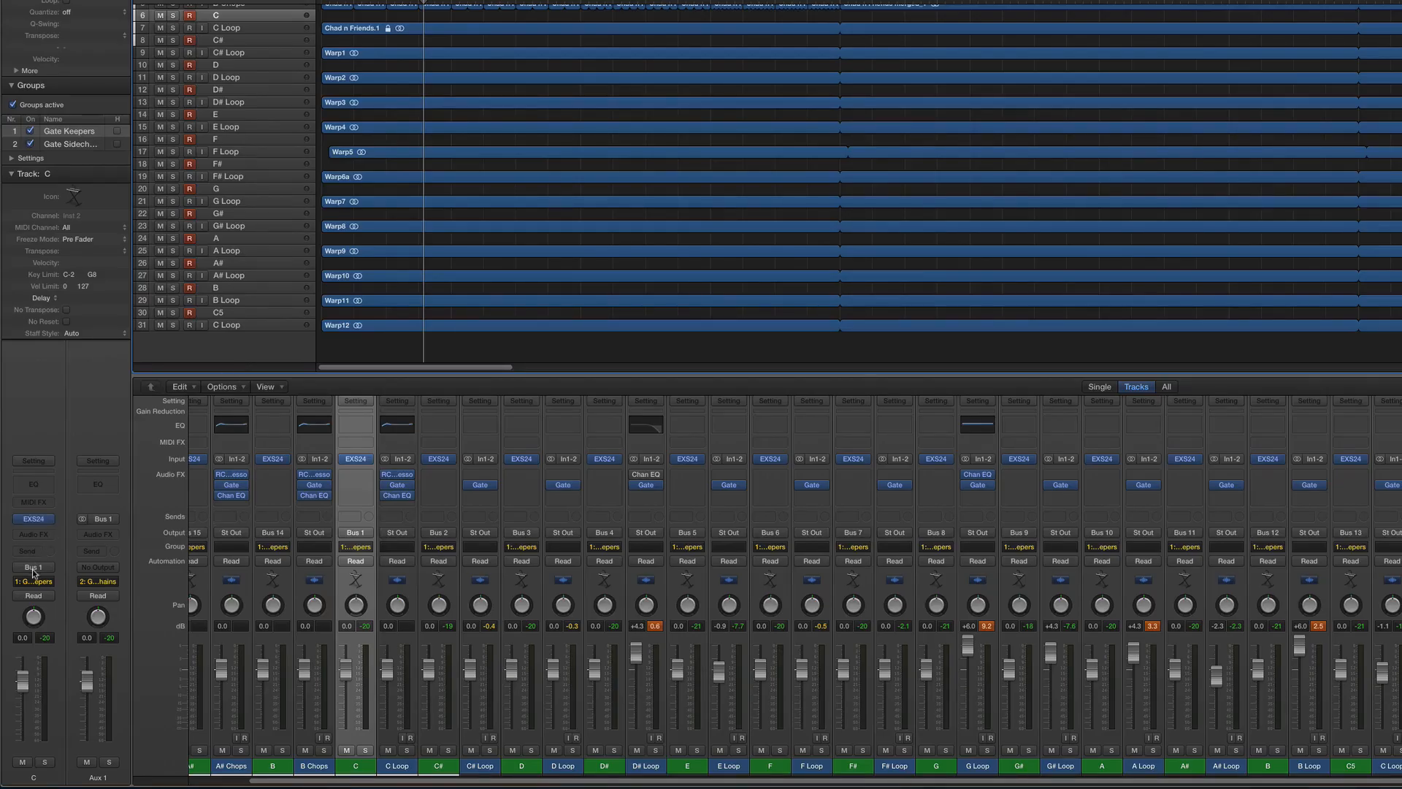
{"action": "key", "text": "Down"}
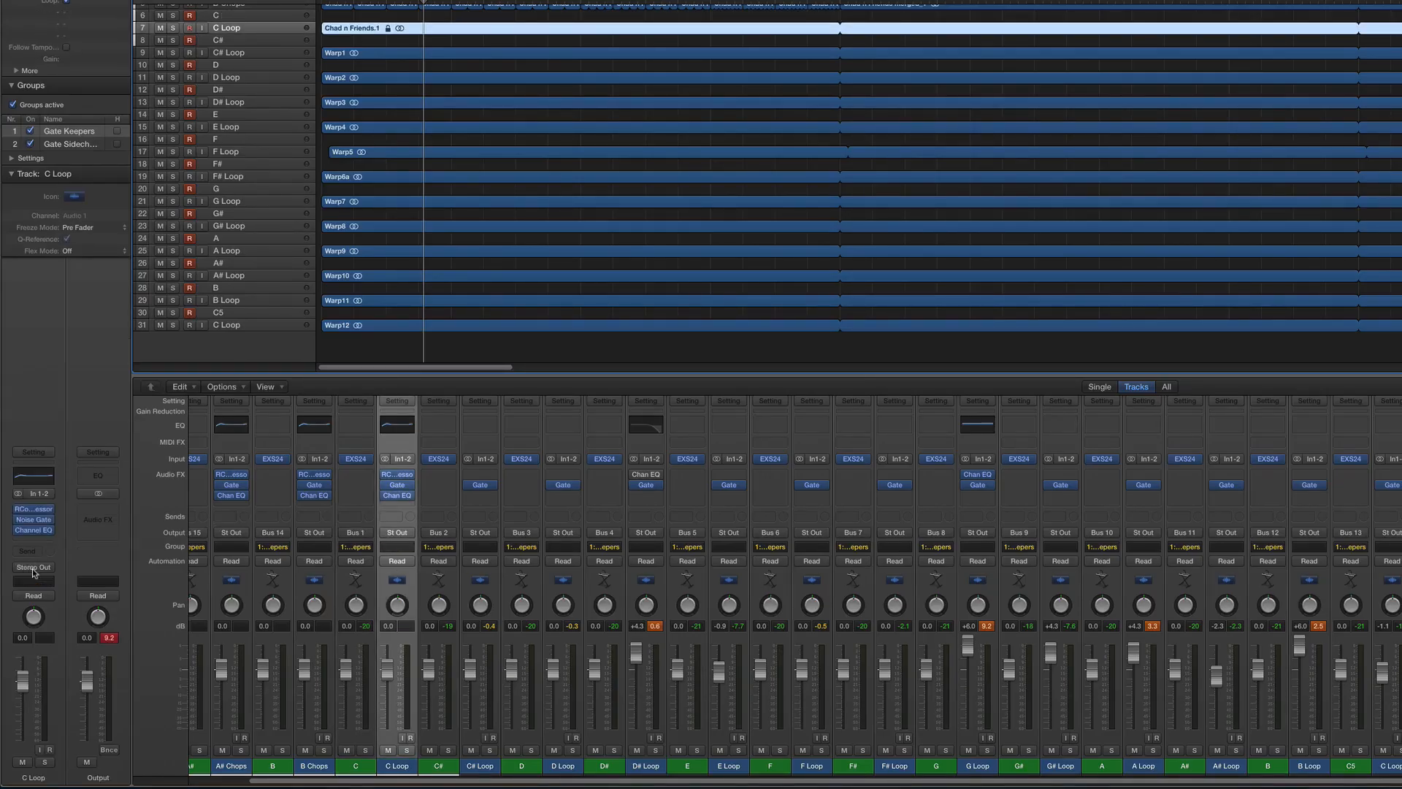
{"action": "left_click", "coordinate": [34, 519]}
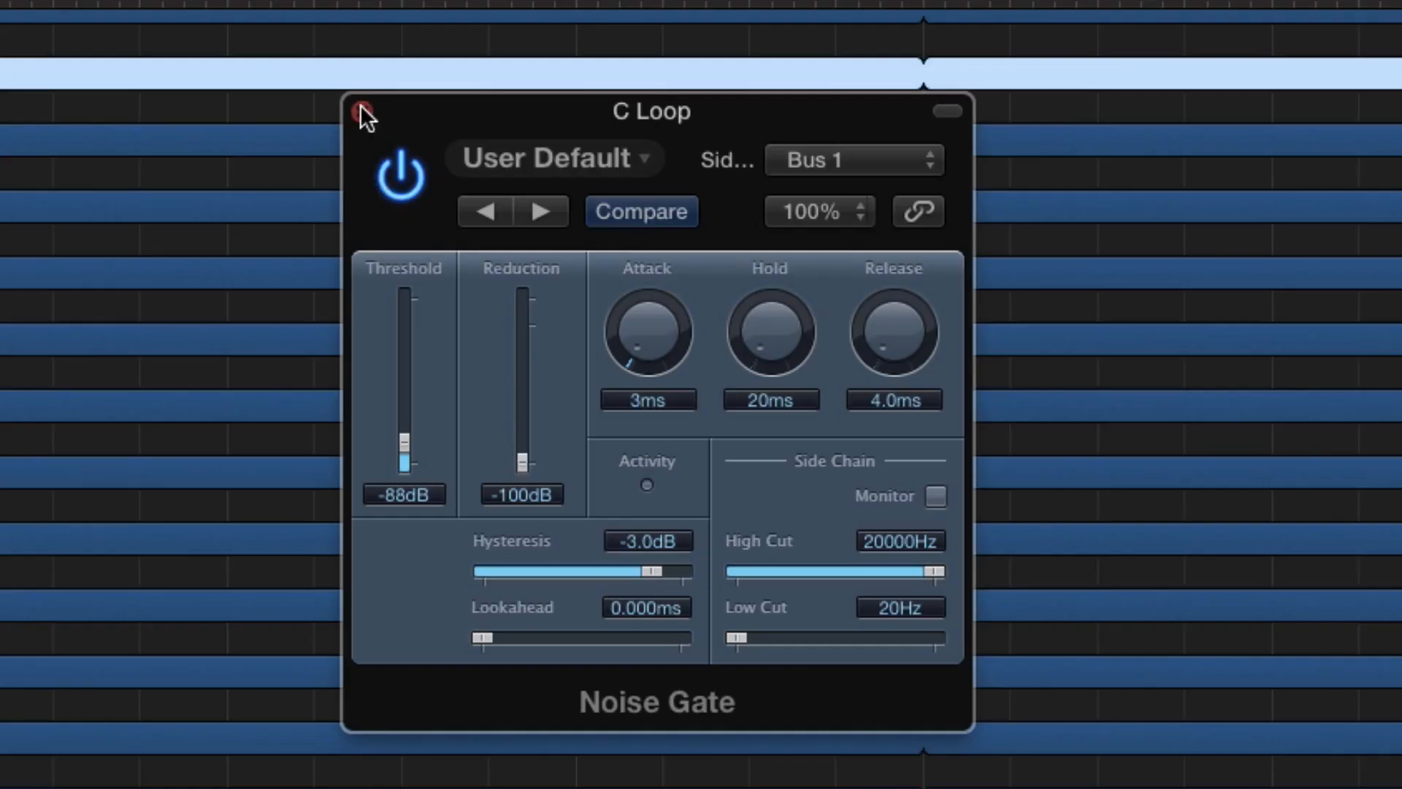
{"action": "left_click", "coordinate": [362, 110]}
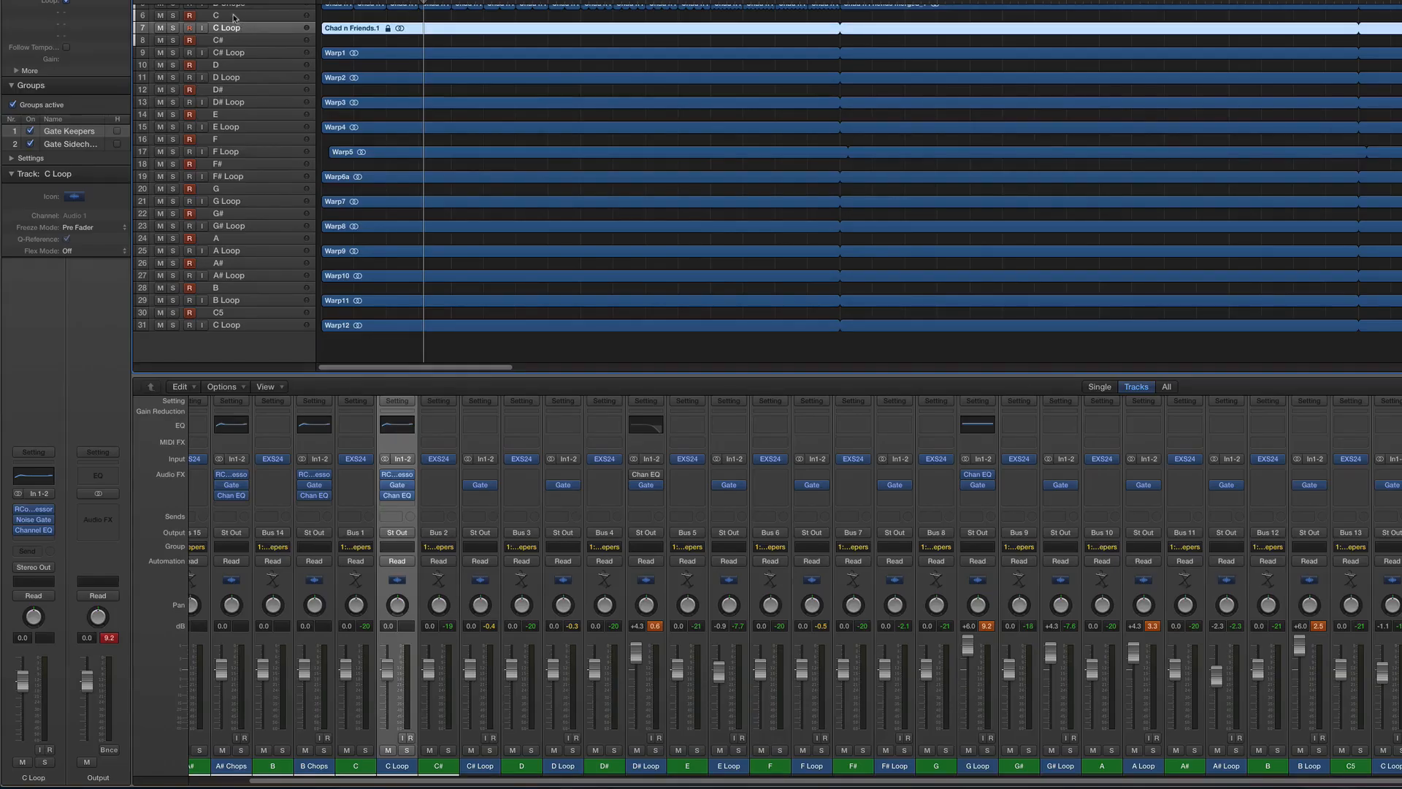
- Compare the C# track's output bus with the side chain source in the C# Loop's Noise Gate, and close the plug-in window
{"action": "left_click", "coordinate": [244, 44]}
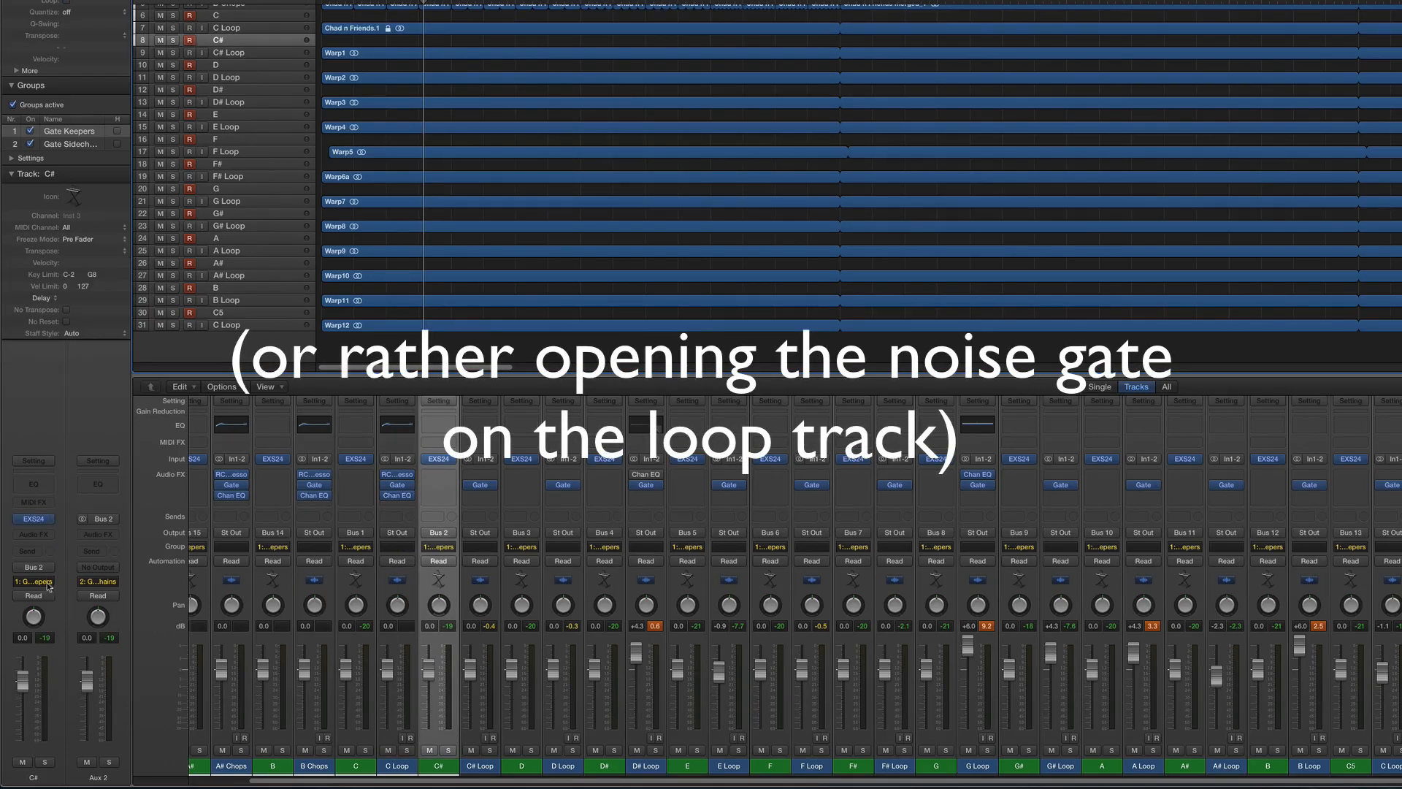
{"action": "key", "text": "Down"}
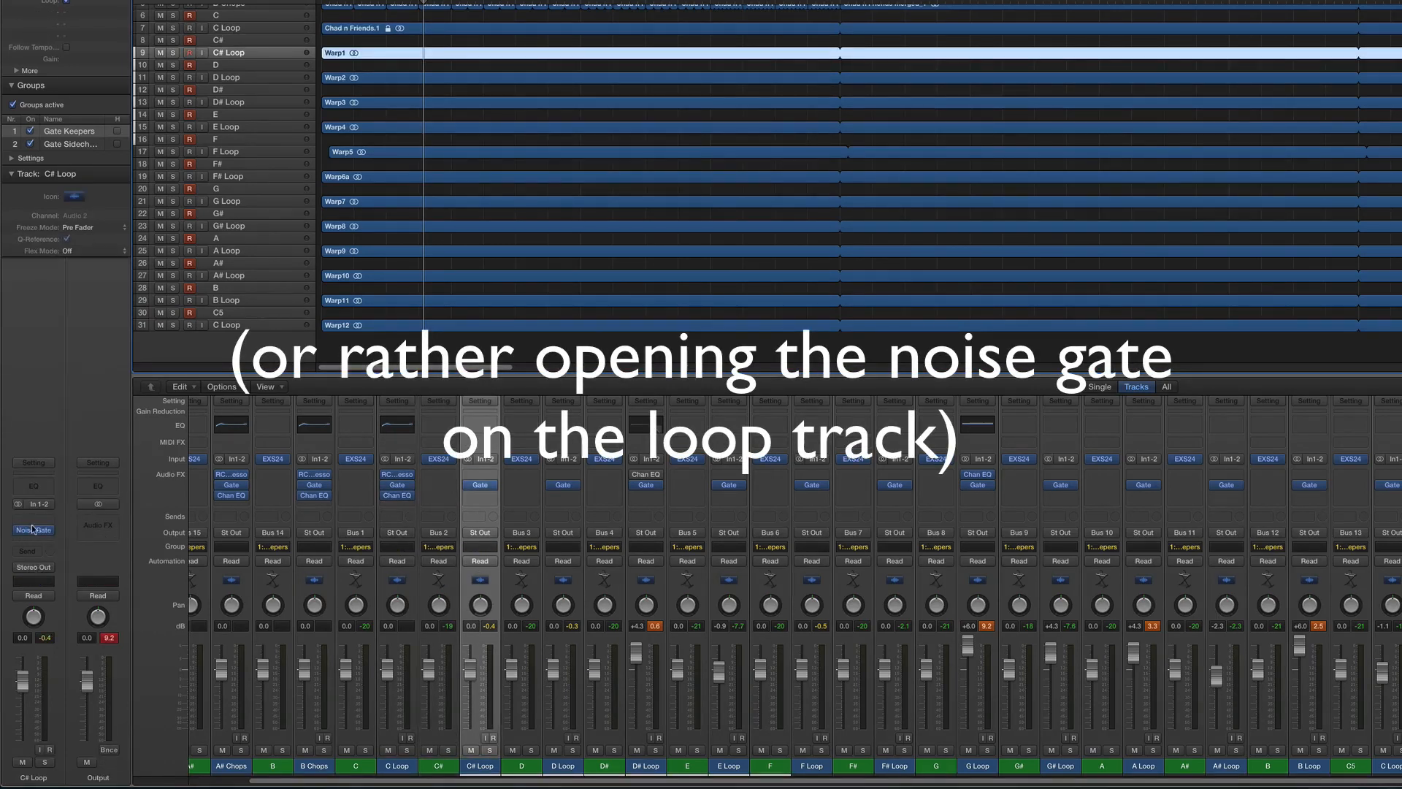
{"action": "left_click", "coordinate": [33, 533]}
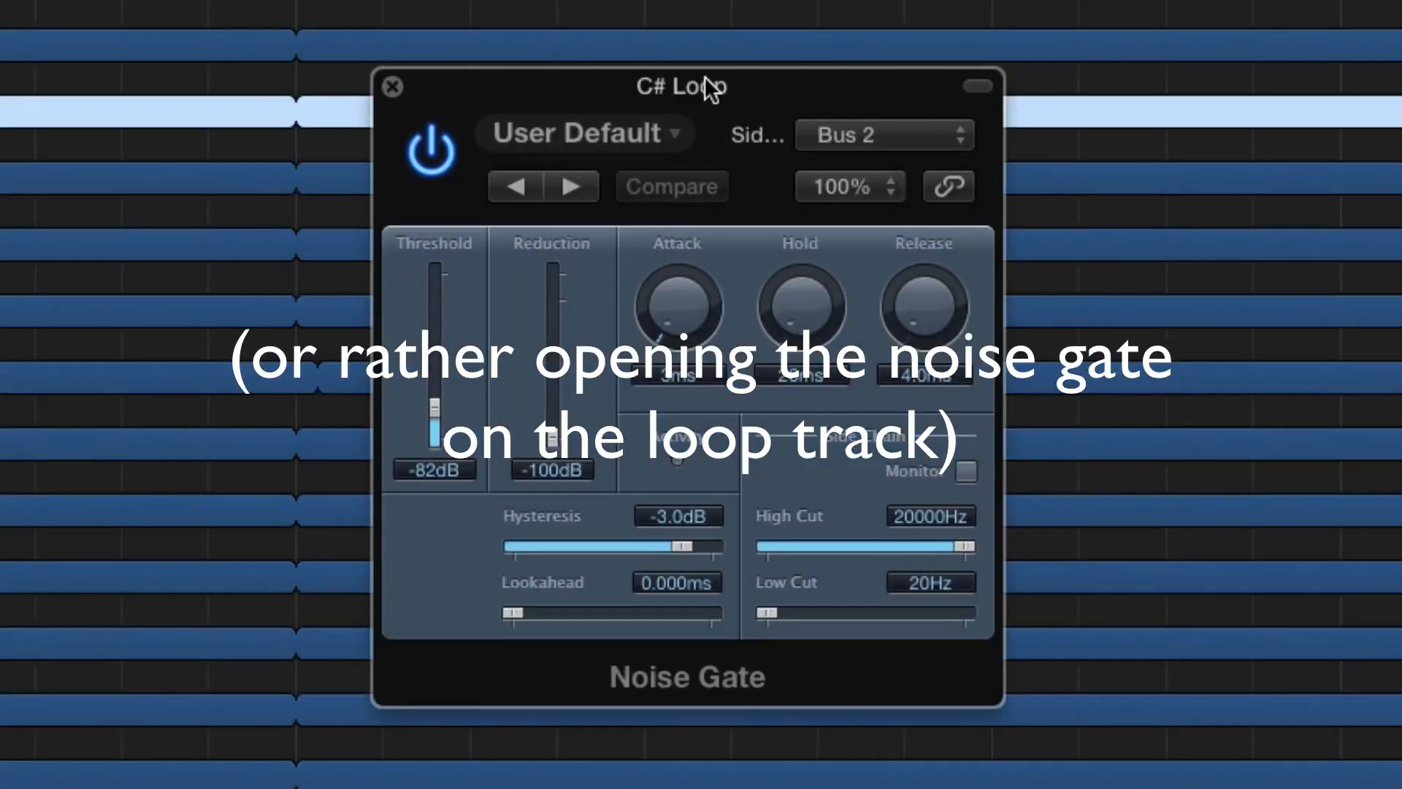
{"action": "left_click", "coordinate": [393, 86]}
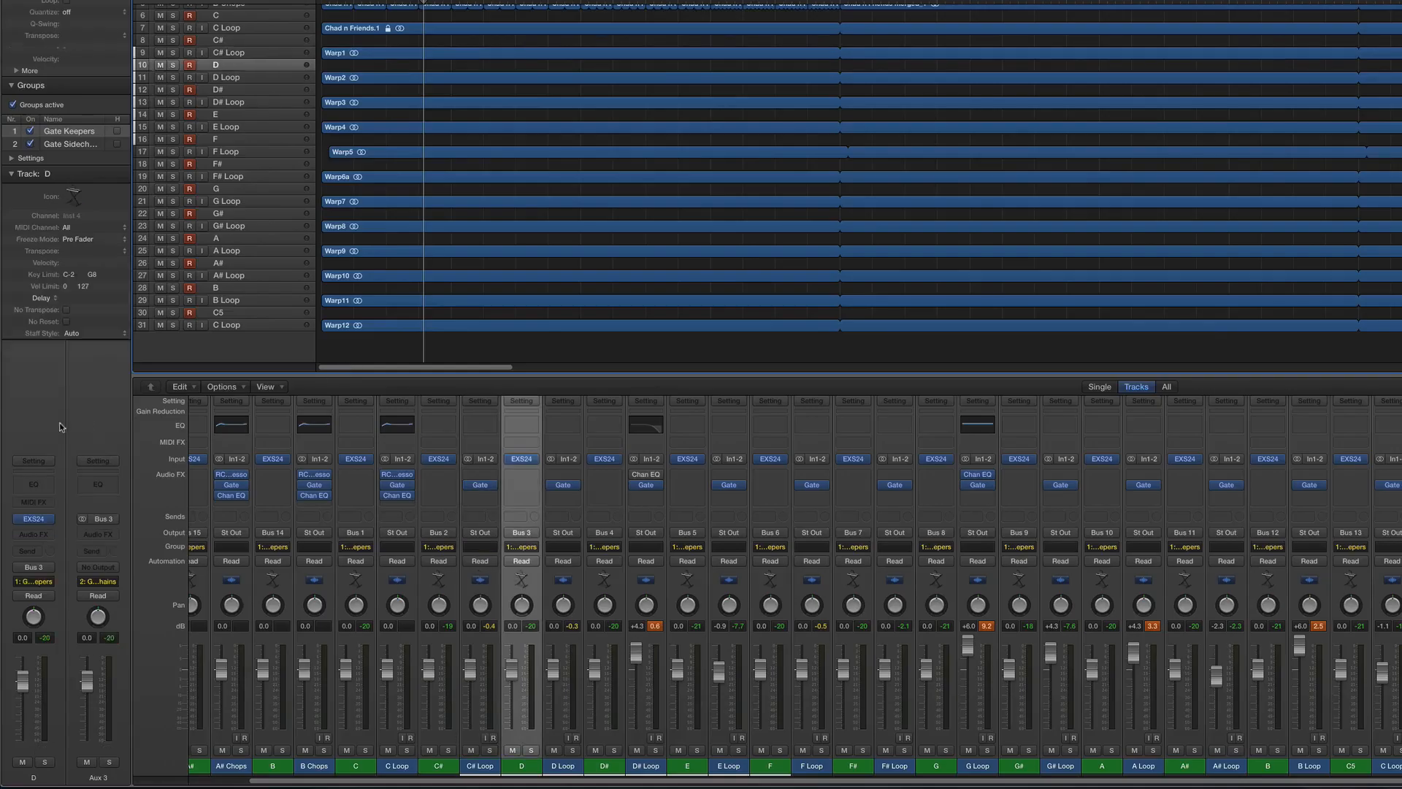
- Check the side chain source in the D Loop's Noise Gate, and close the plug-in window
{"action": "key", "text": "Down"}
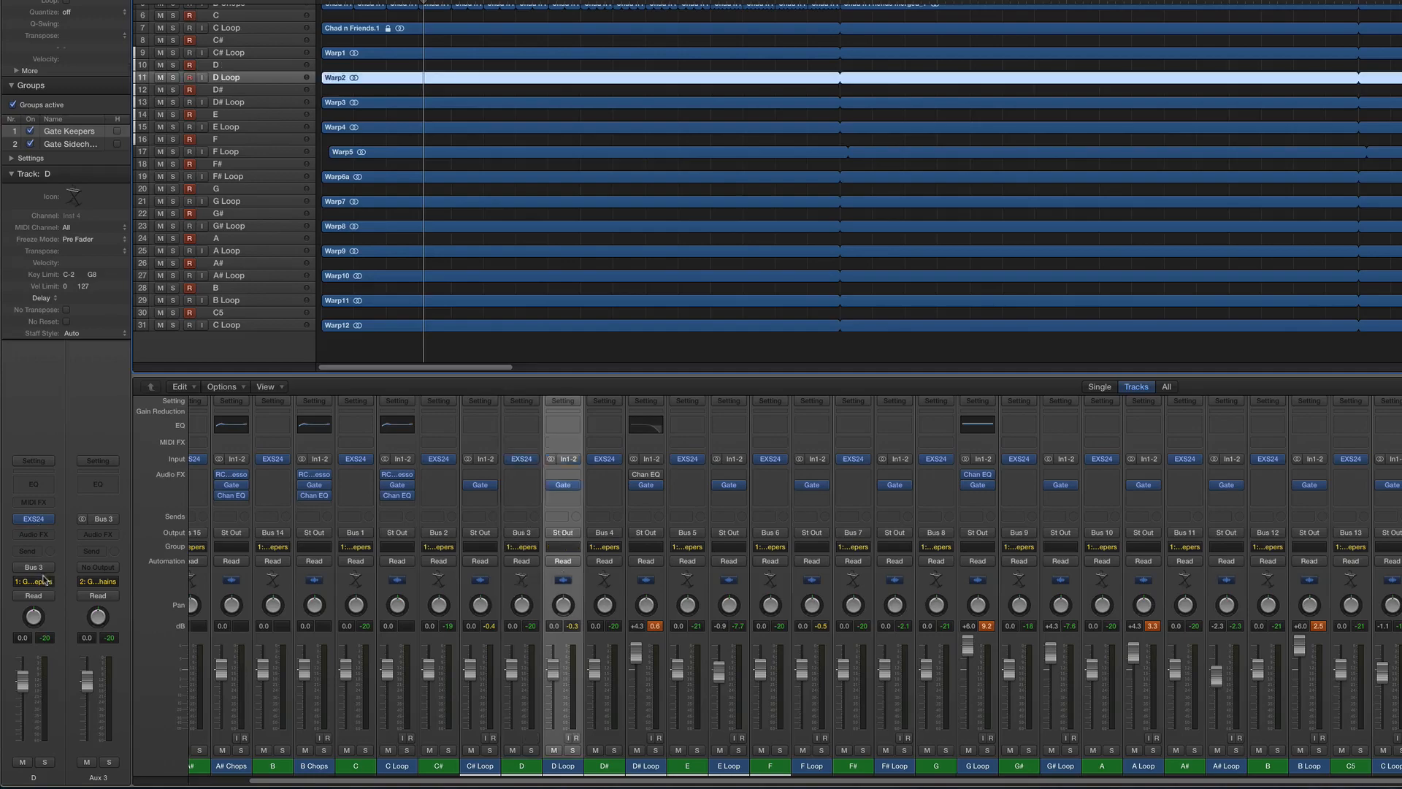
{"action": "left_click", "coordinate": [34, 531]}
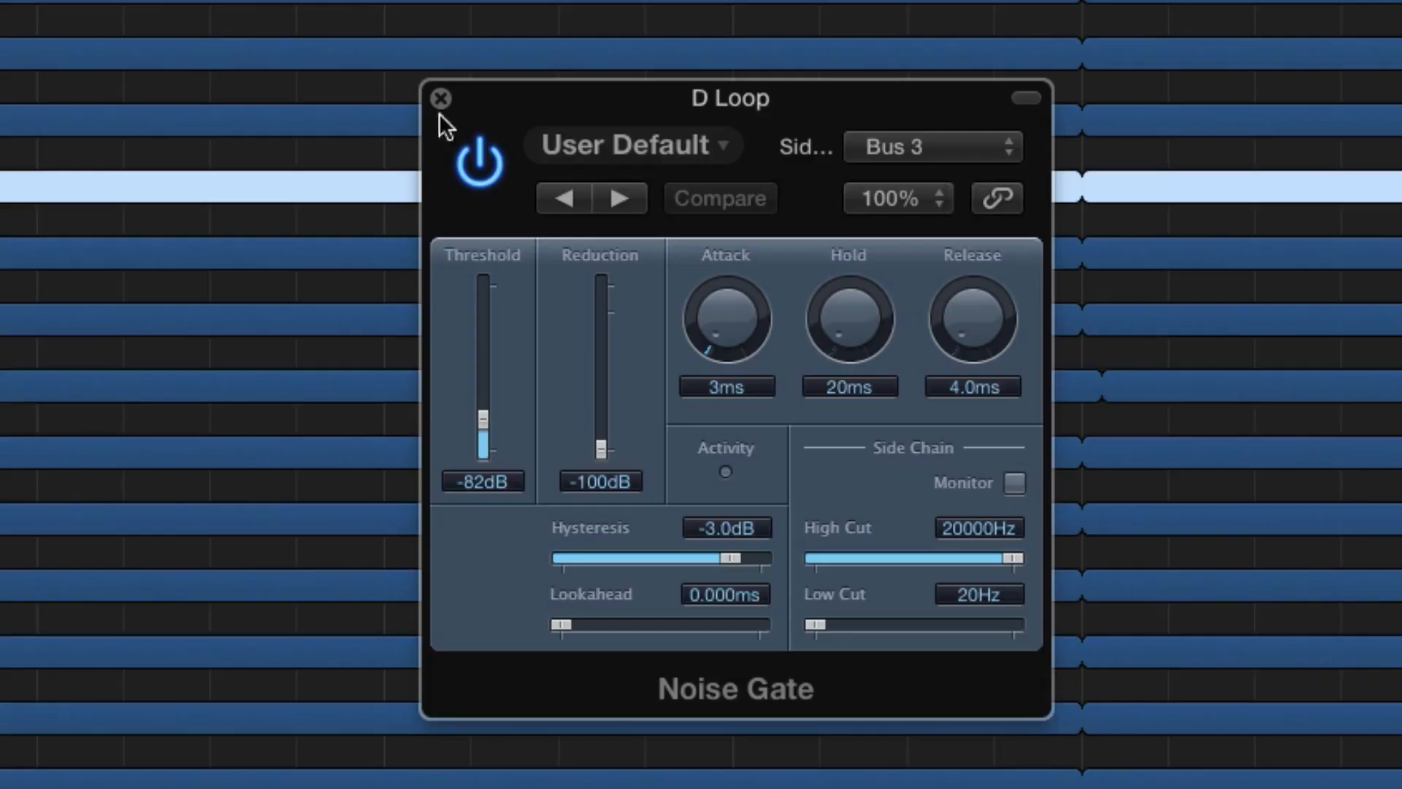
{"action": "left_click", "coordinate": [438, 97]}
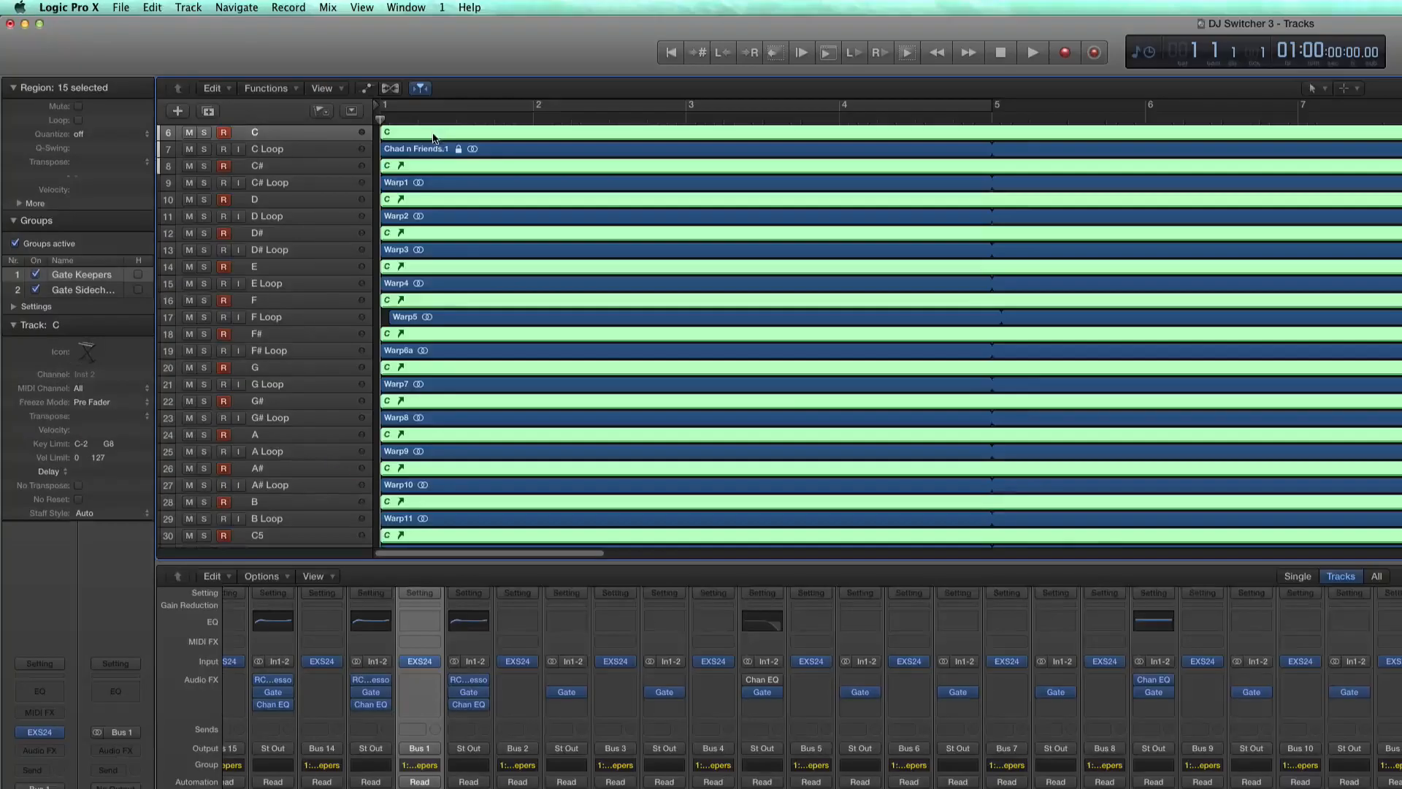
- Set the quantization of the 15 selected MIDI regions on the note tracks to 1/16 Swing B
{"action": "key", "text": "super+Left"}
{"action": "key", "text": "super+Left"}
{"action": "key", "text": "super+Left"}
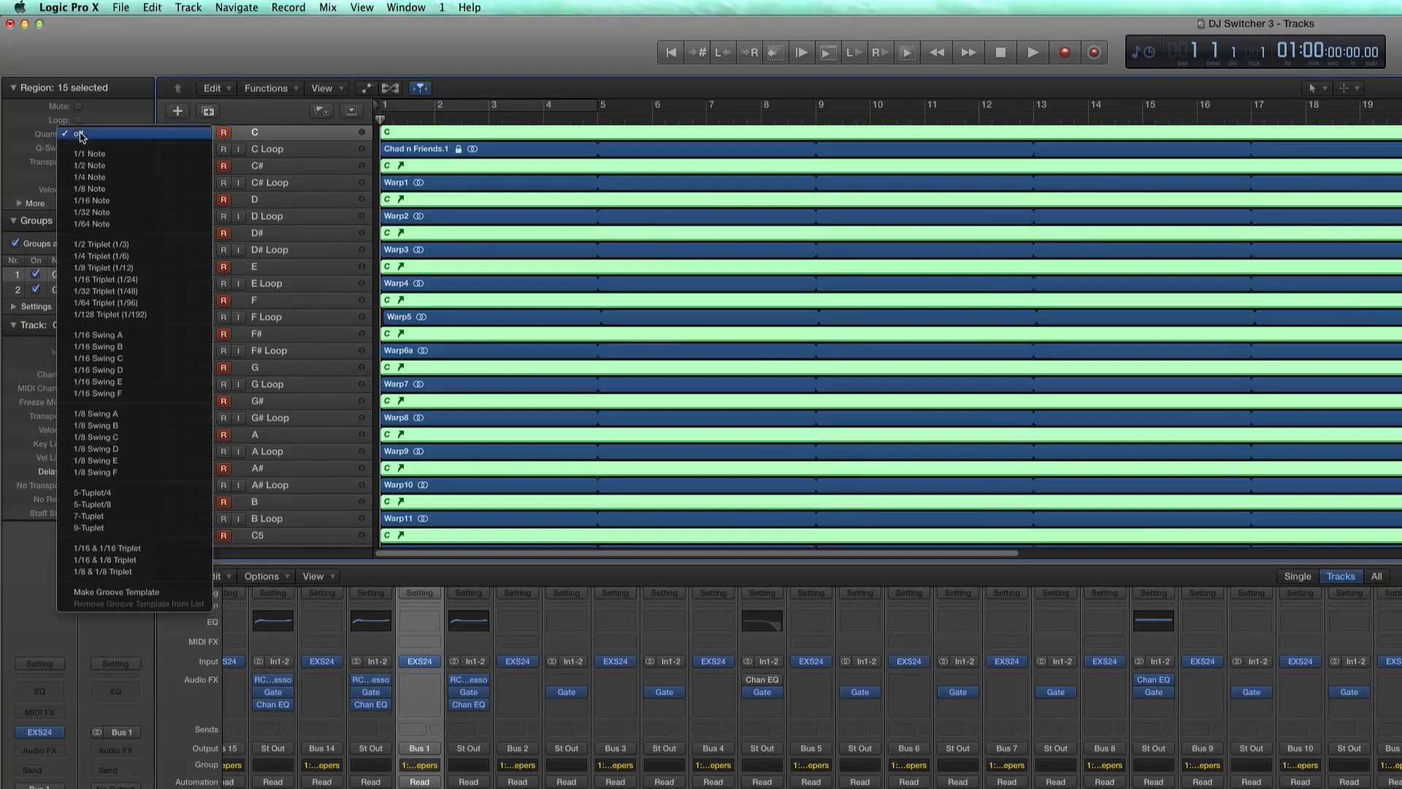
{"action": "left_click", "coordinate": [80, 135]}
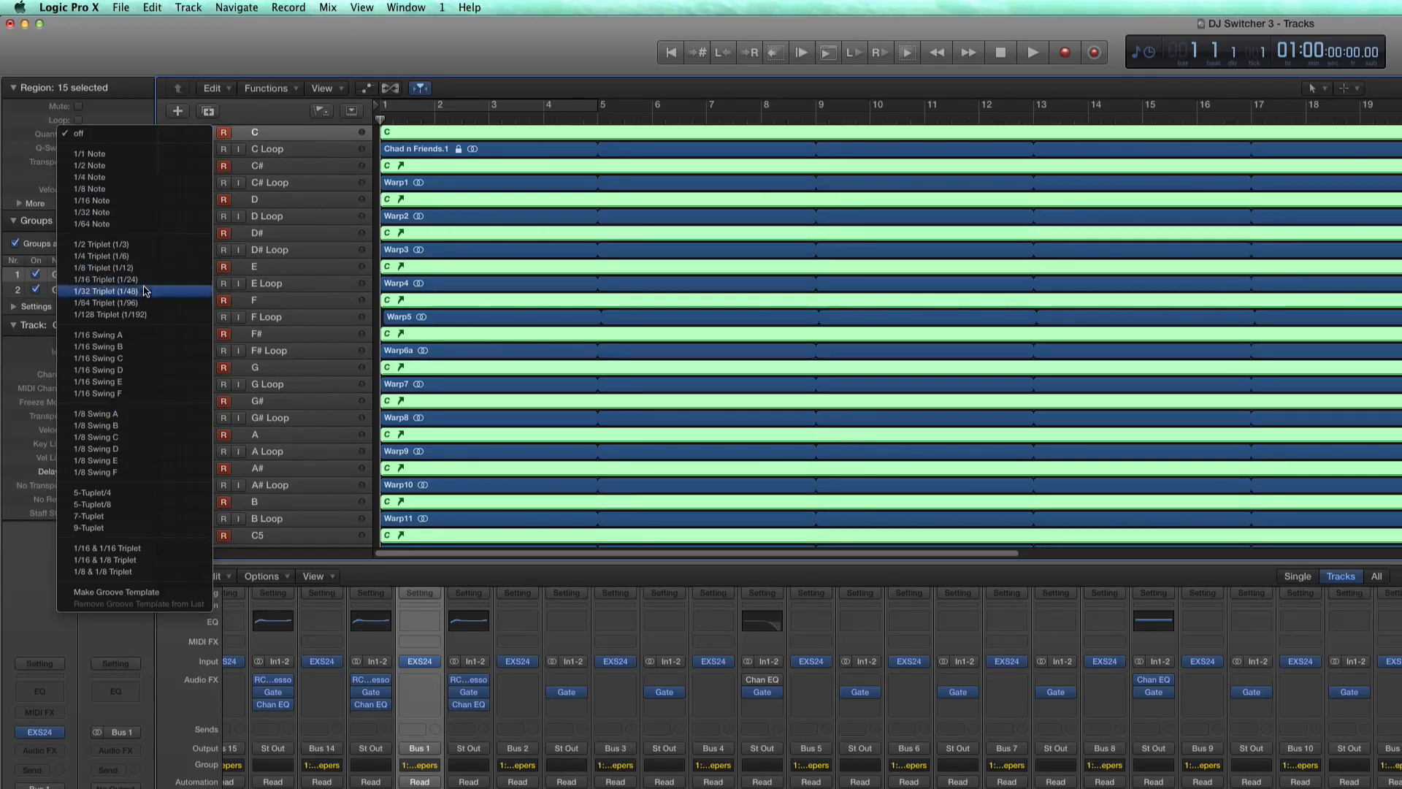
{"action": "left_click", "coordinate": [114, 347]}
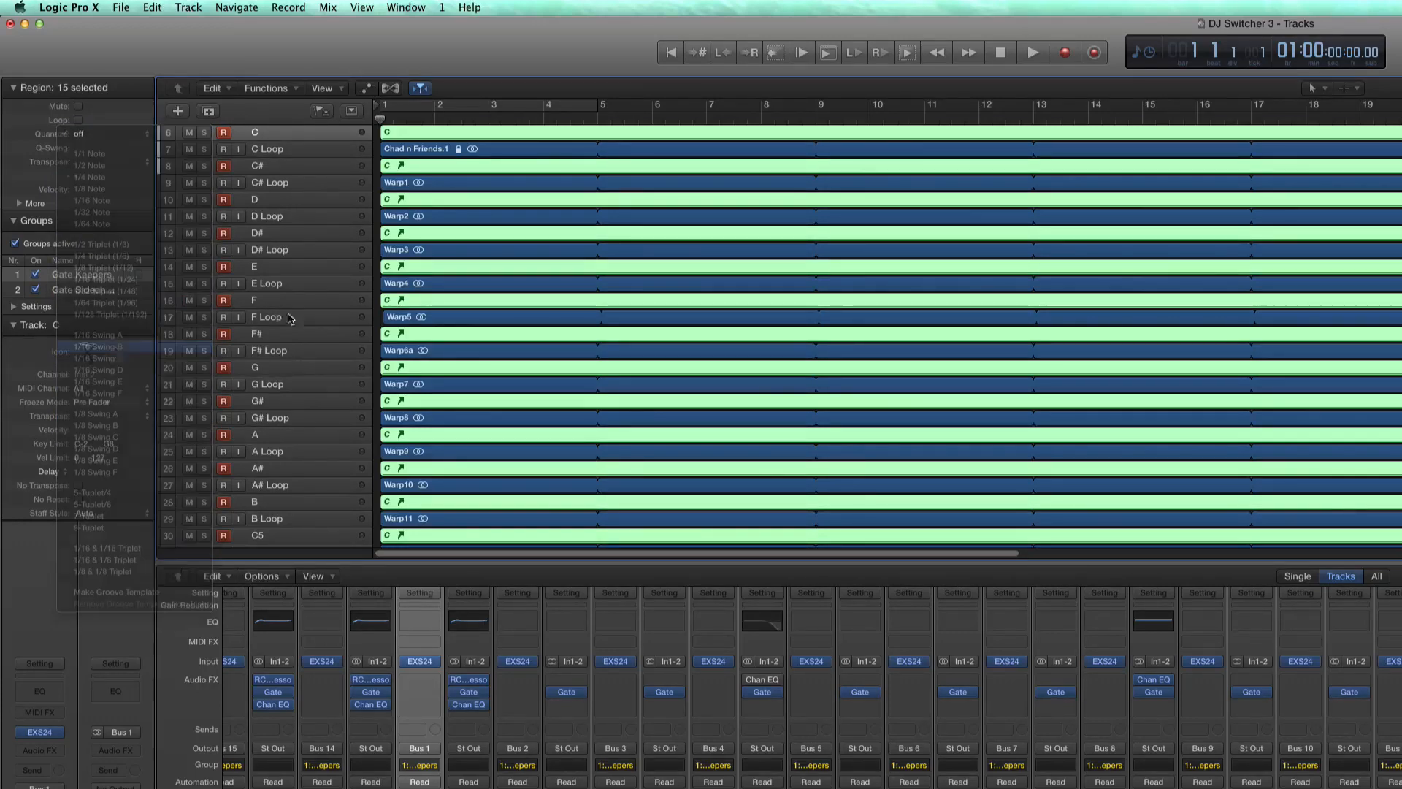
- Open the Piano Roll for the selected regions and delete the stray note just below C3 near bar 33
{"action": "key", "text": "p"}
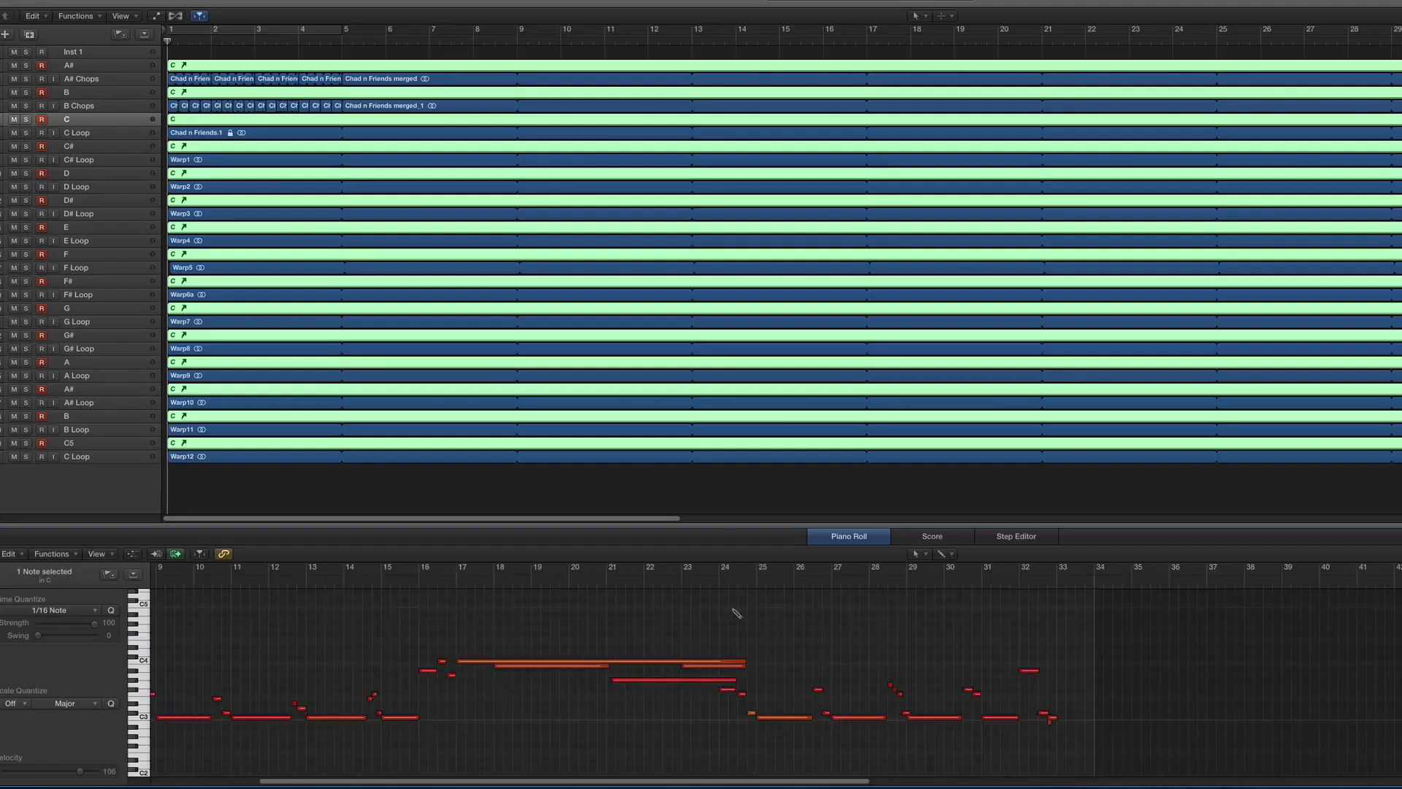
{"action": "left_click_drag", "start_coordinate": [1066, 731], "coordinate": [1039, 722]}
{"action": "key", "text": "Delete"}
{"action": "scroll", "coordinate": [983, 706], "scroll_direction": "left", "scroll_amount": 8}
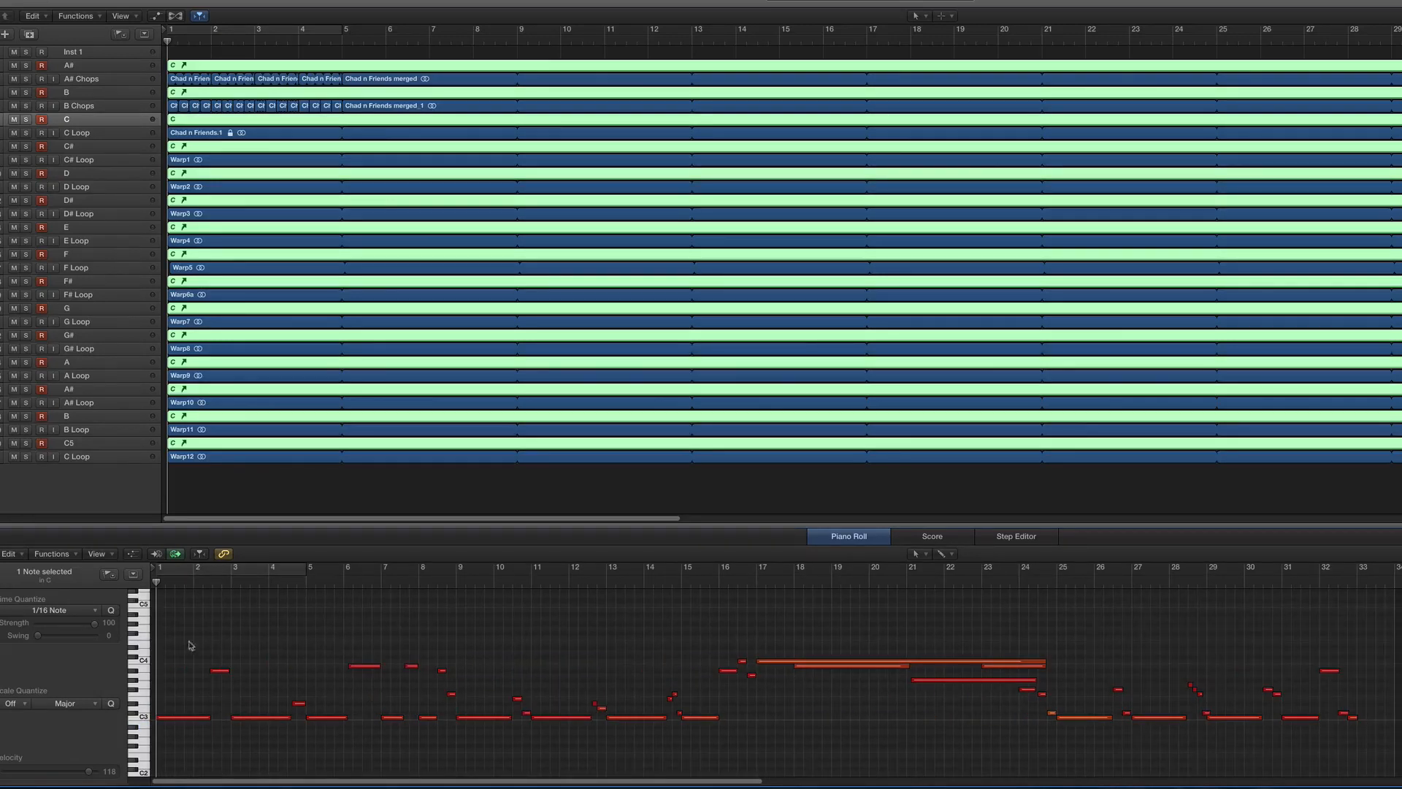
- Force legato on the notes before and after the long held notes, trimming their ends to the following notes
{"action": "left_click_drag", "start_coordinate": [175, 626], "coordinate": [752, 751]}
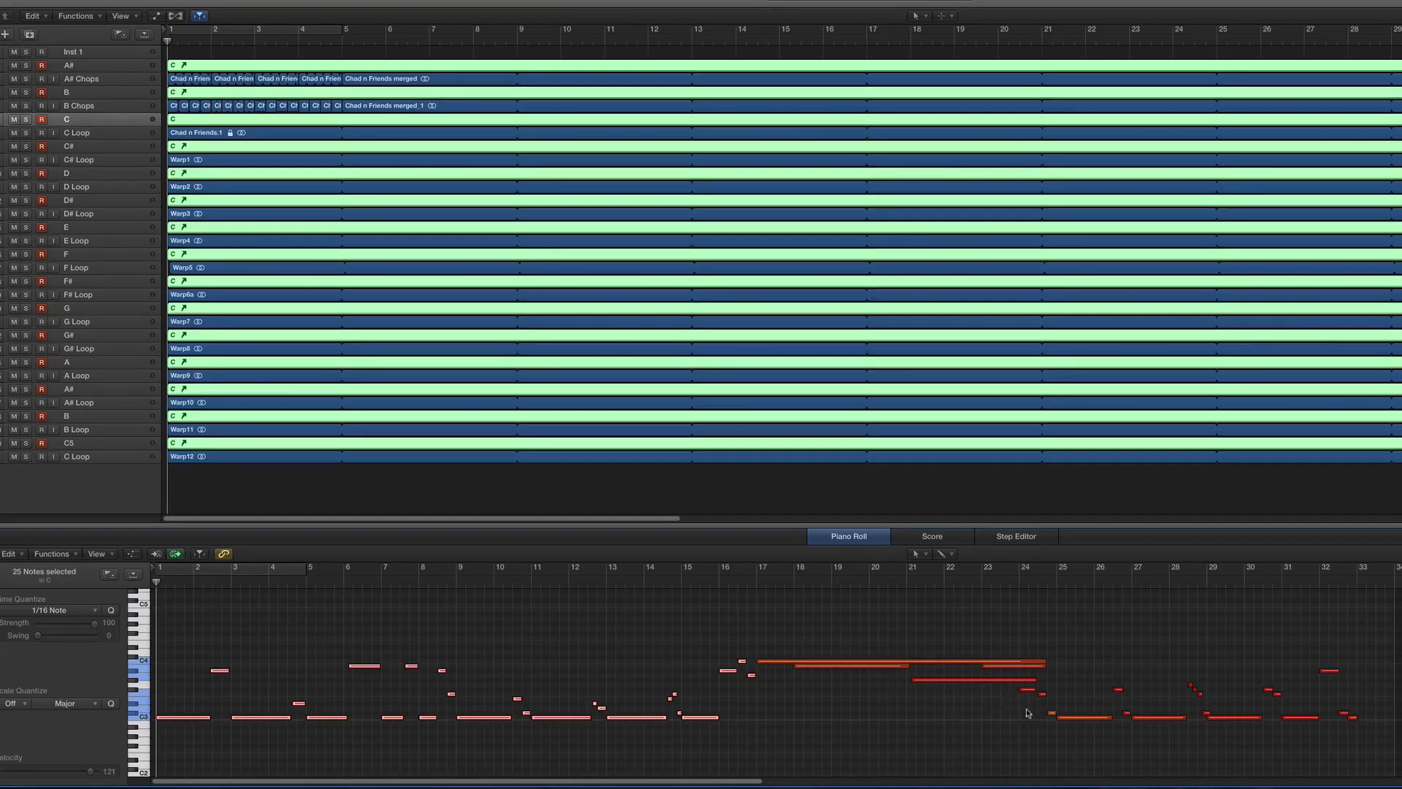
{"action": "left_click_drag", "start_coordinate": [1011, 686], "coordinate": [1364, 717]}
{"action": "left_click_drag", "start_coordinate": [1172, 619], "coordinate": [1380, 652]}
{"action": "left_click_drag", "start_coordinate": [1108, 648], "coordinate": [1214, 663]}
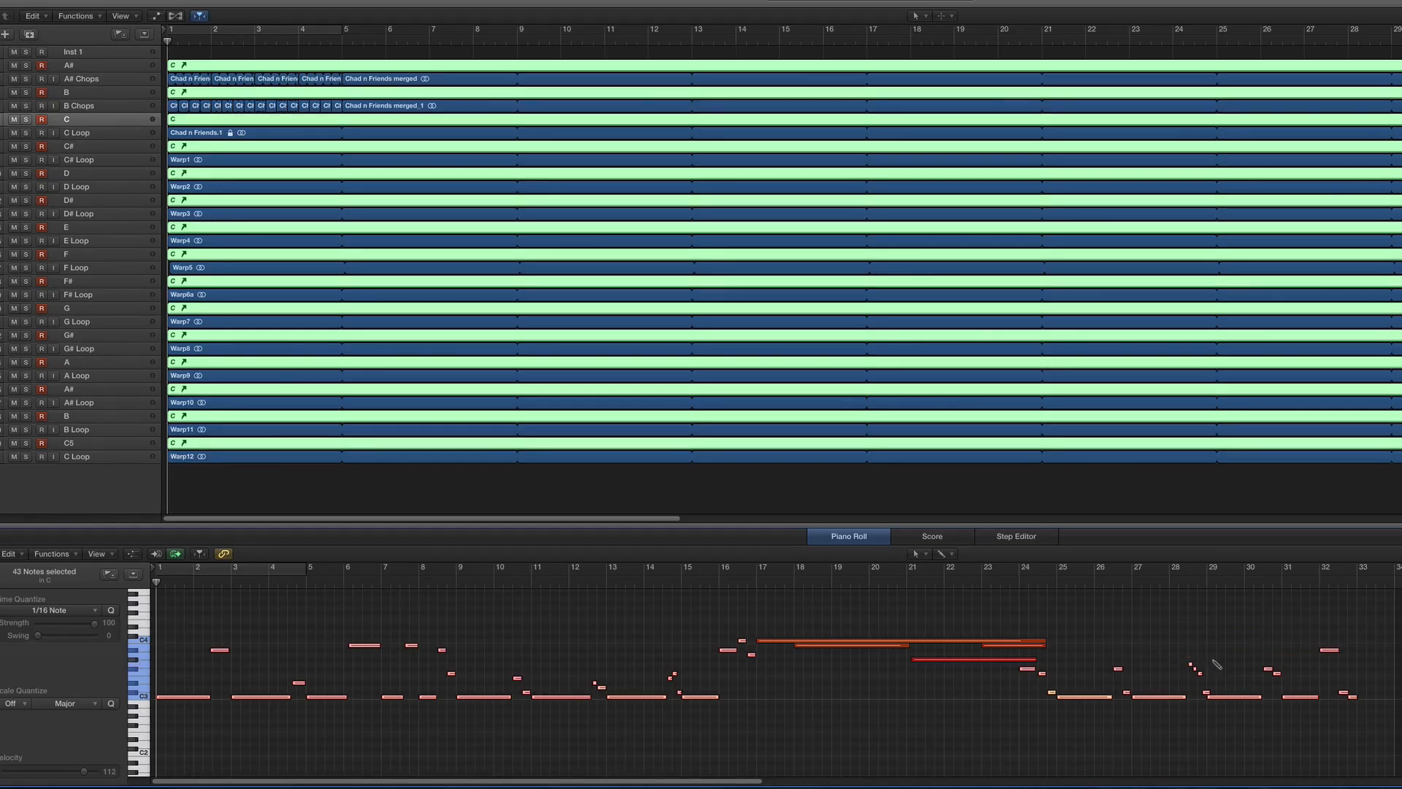
{"action": "key", "text": "shift+backslash"}
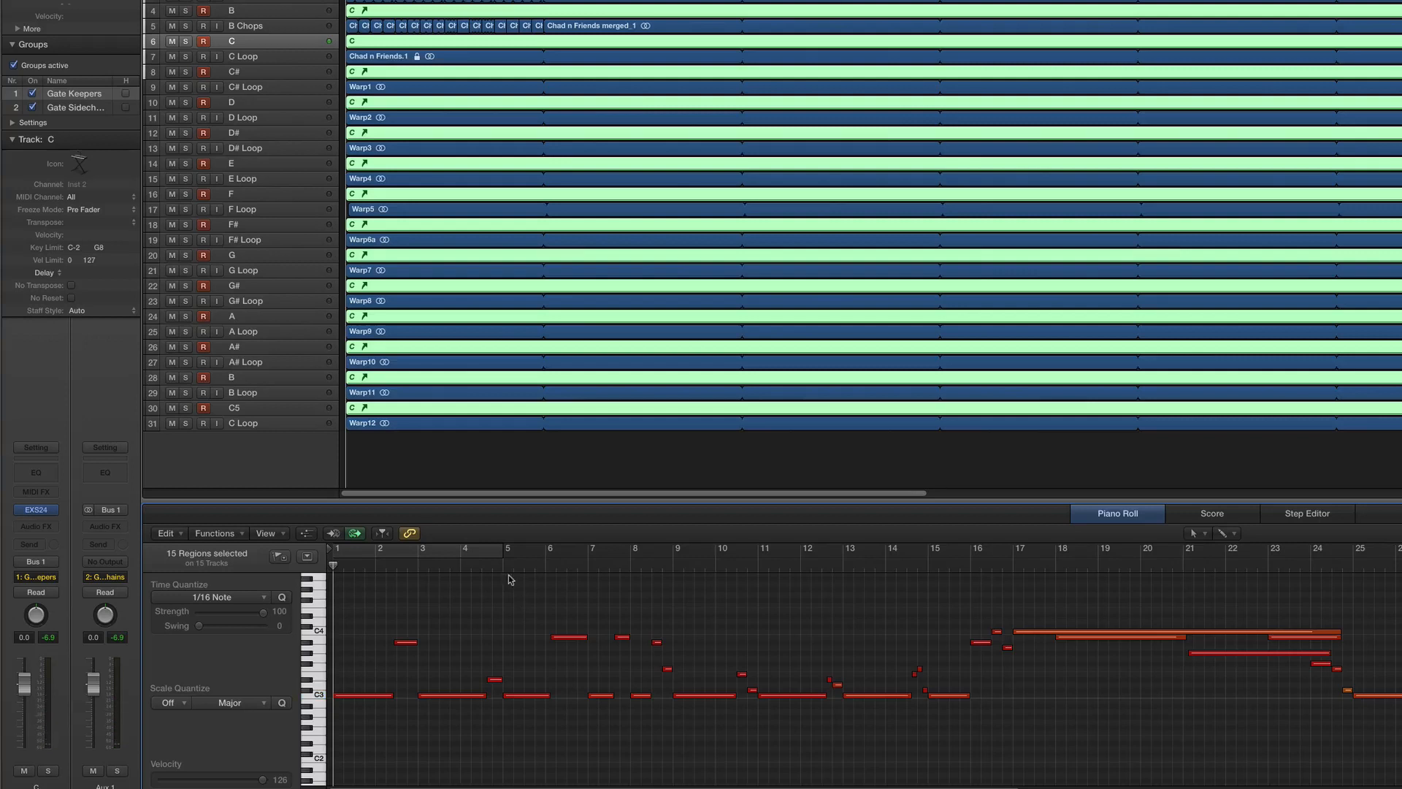
- Trim the start of the high note at bar 6 to the playhead and extend the preceding C3 note to meet it
{"action": "left_click_drag", "start_coordinate": [516, 651], "coordinate": [520, 740]}
{"action": "left_click_drag", "start_coordinate": [526, 609], "coordinate": [579, 661]}
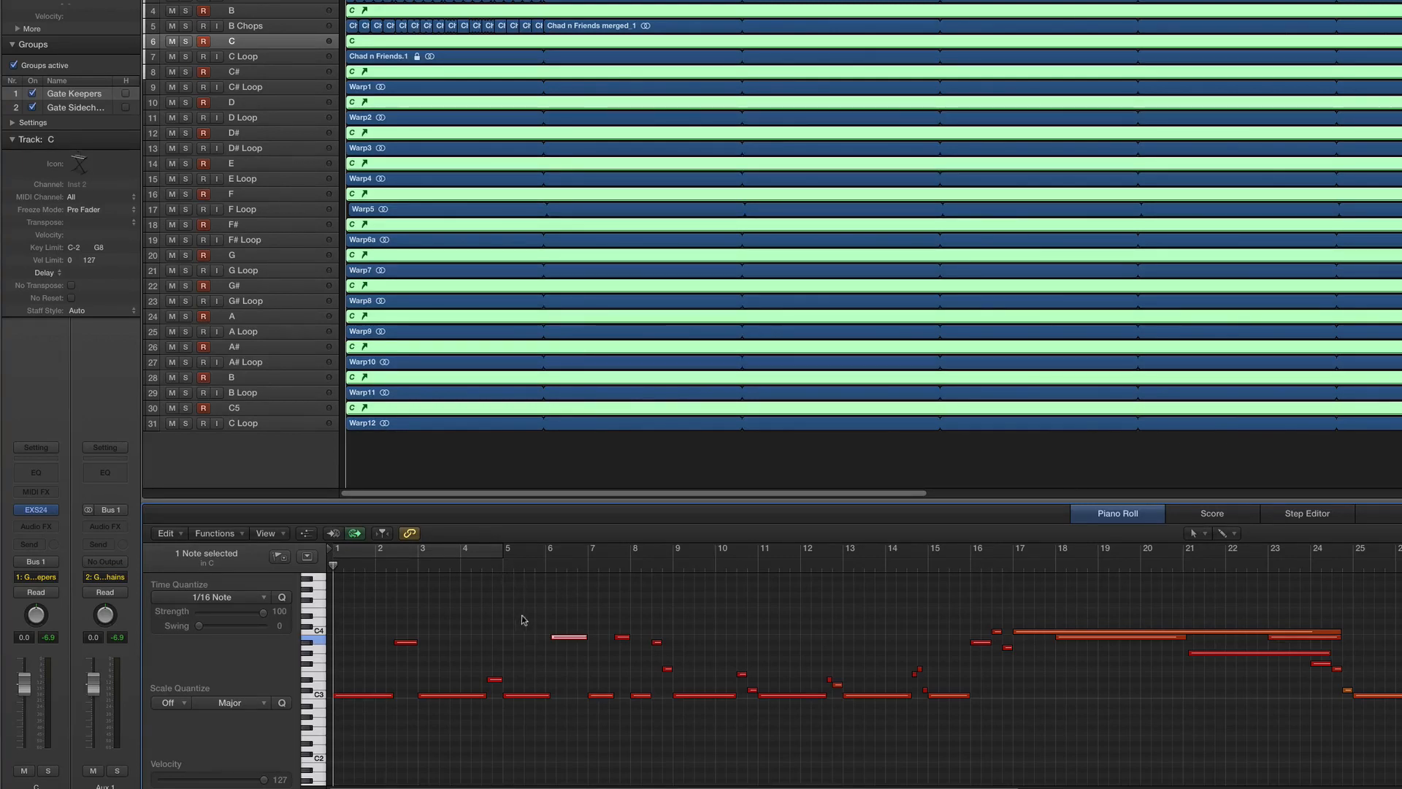
{"action": "left_click_drag", "start_coordinate": [519, 614], "coordinate": [570, 660]}
{"action": "left_click_drag", "start_coordinate": [508, 564], "coordinate": [561, 564]}
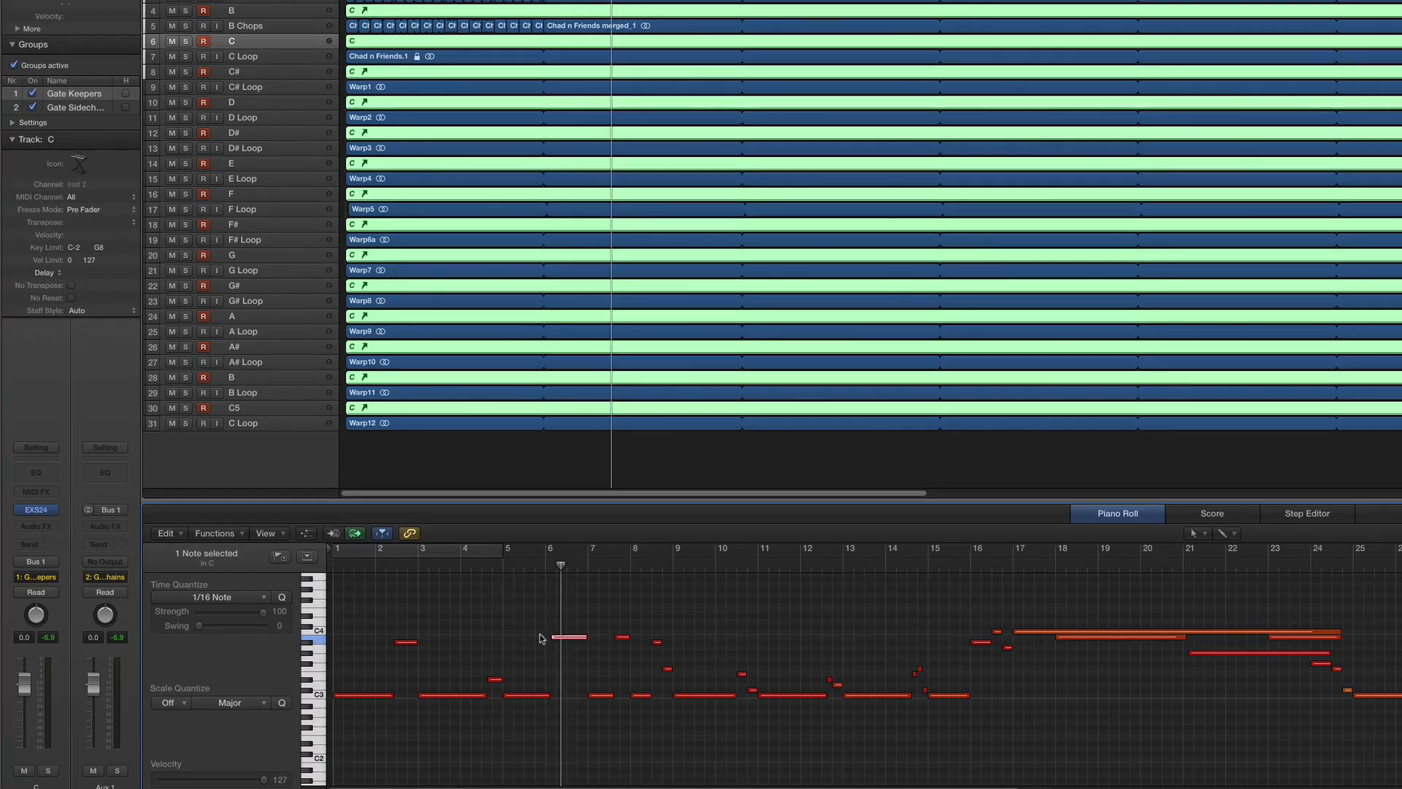
{"action": "left_click_drag", "start_coordinate": [552, 645], "coordinate": [562, 648]}
{"action": "key", "text": "Left"}
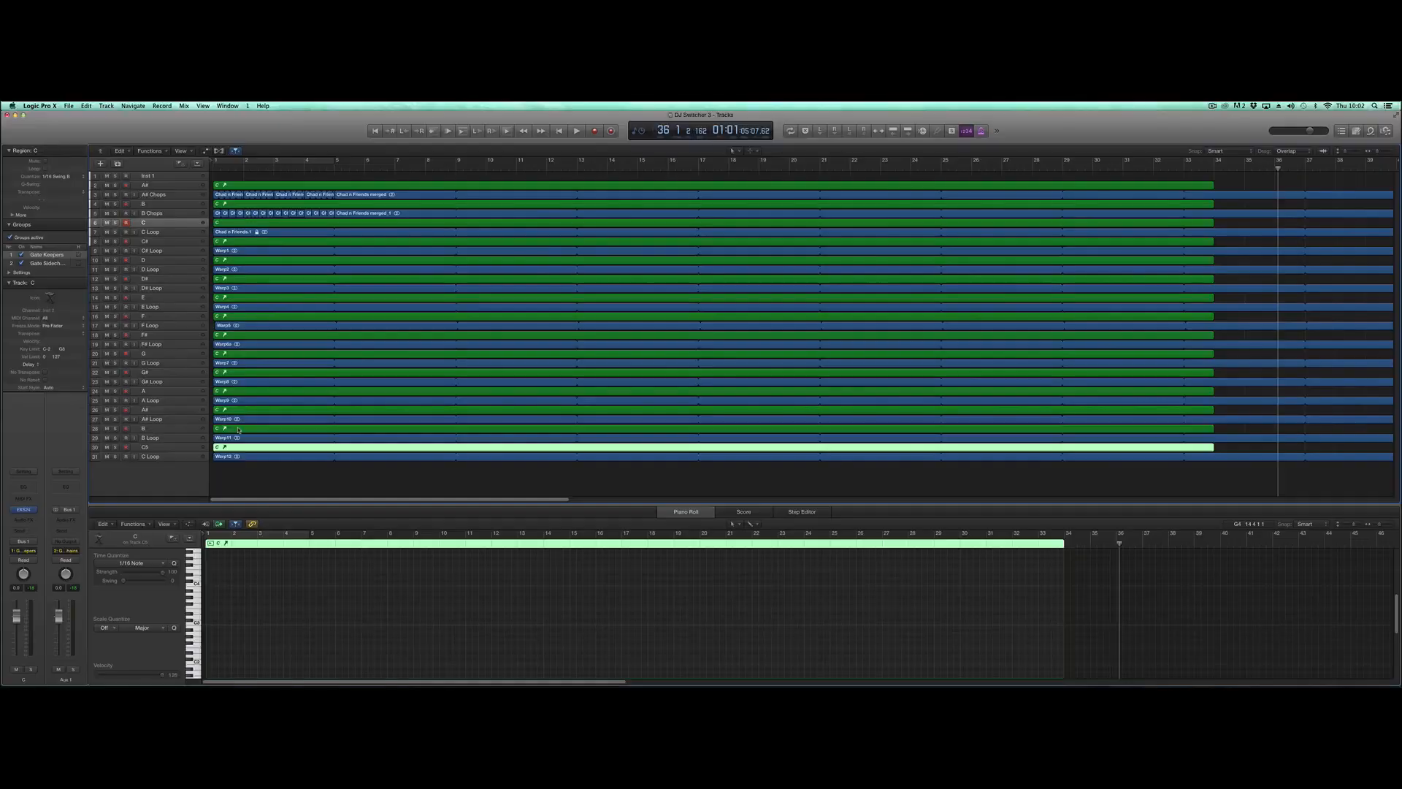
- Select the 15 MIDI regions on the note tracks from C5 up to A# and delete them, keeping the audio loops
{"action": "left_click", "coordinate": [237, 429], "text": "shift"}
{"action": "left_click", "coordinate": [237, 410], "text": "shift"}
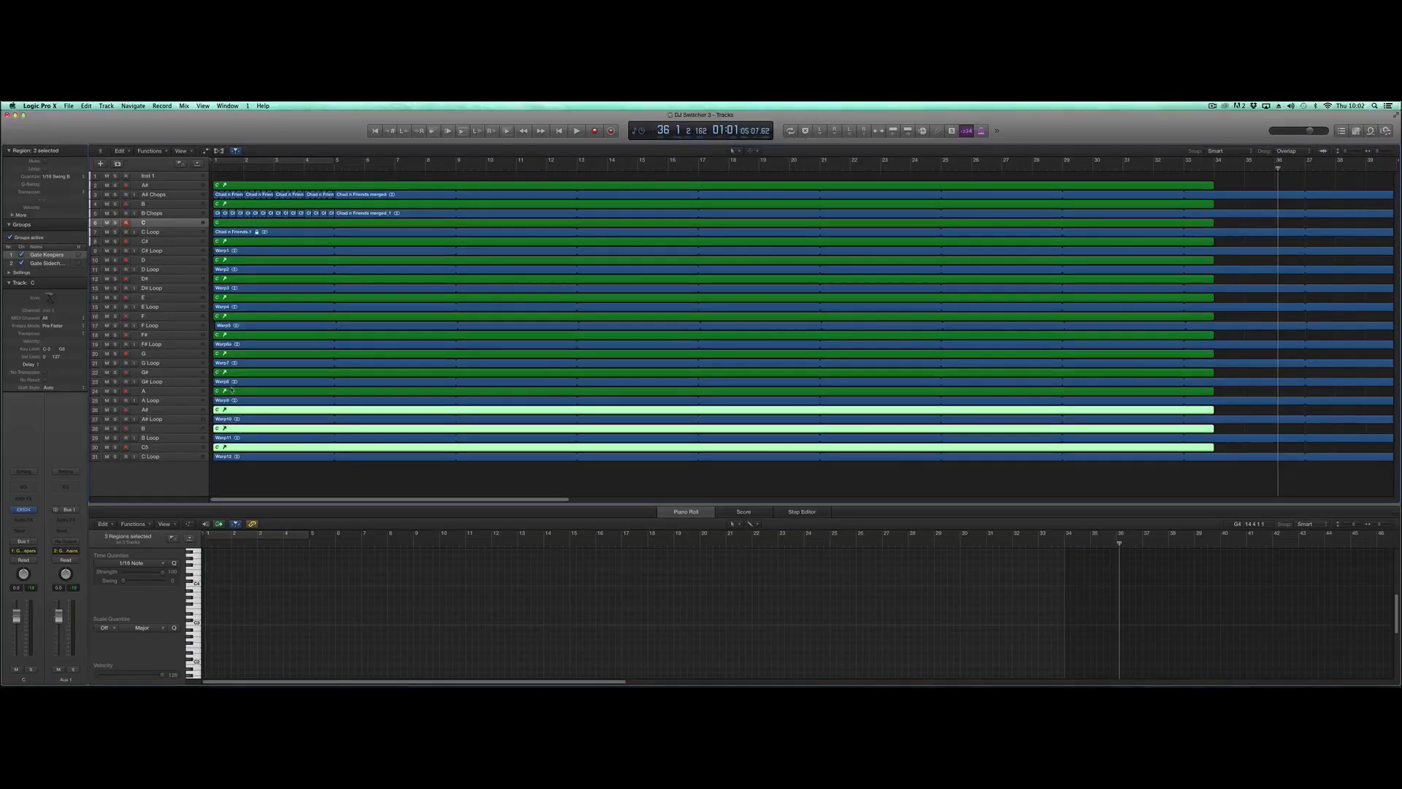
{"action": "left_click", "coordinate": [233, 392], "text": "shift"}
{"action": "left_click", "coordinate": [232, 373], "text": "shift"}
{"action": "left_click", "coordinate": [232, 354], "text": "shift"}
{"action": "left_click", "coordinate": [233, 334], "text": "shift"}
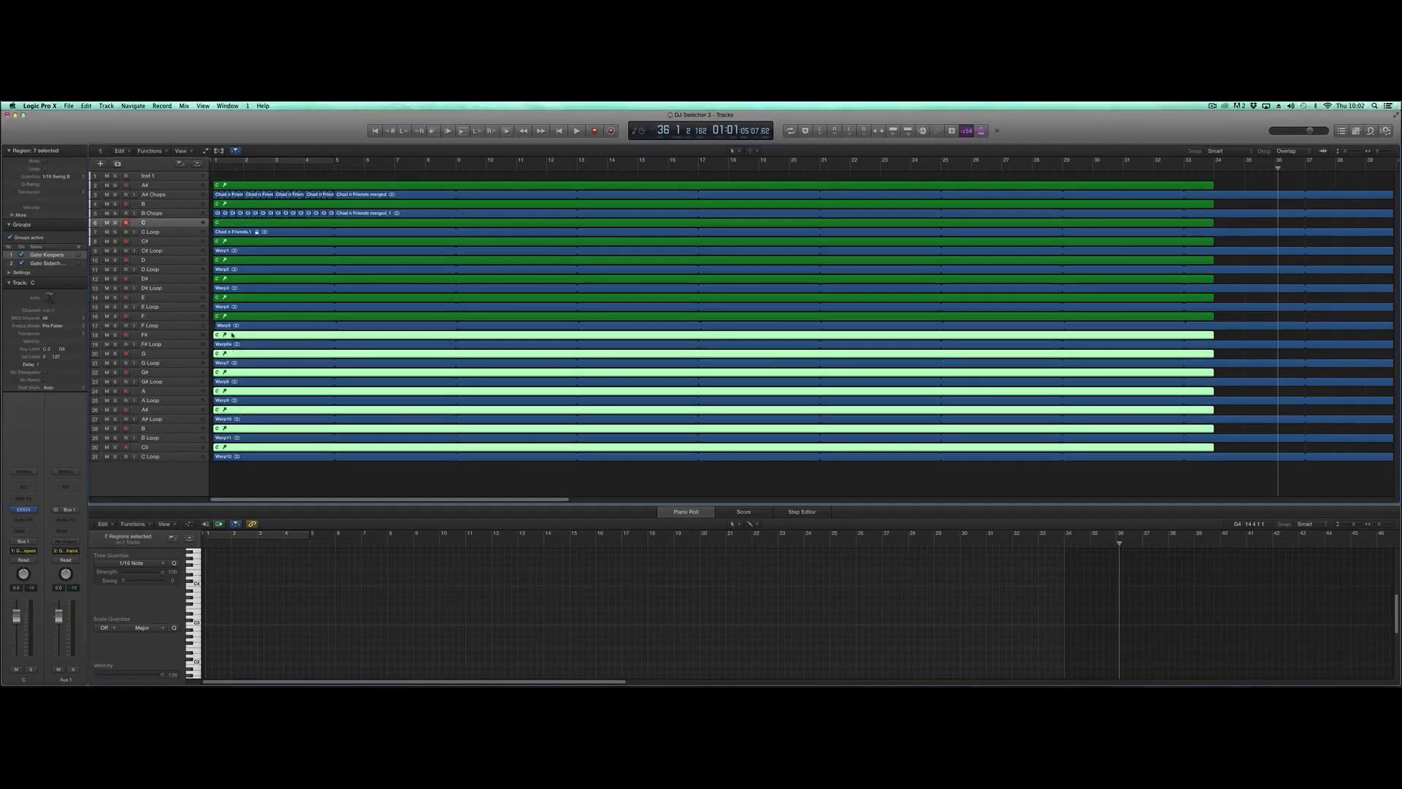
{"action": "left_click", "coordinate": [231, 317], "text": "shift"}
{"action": "left_click", "coordinate": [232, 297], "text": "shift"}
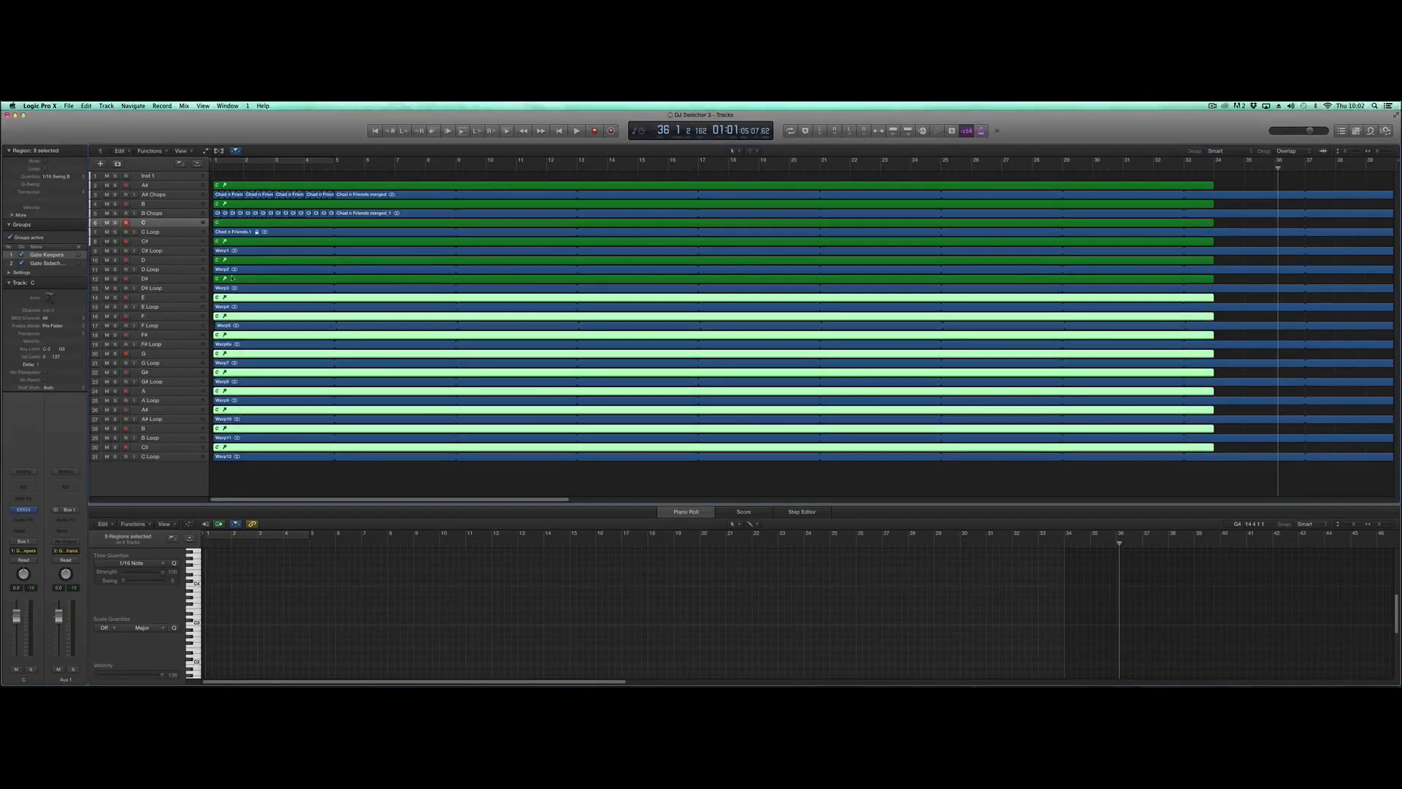
{"action": "left_click", "coordinate": [232, 279], "text": "shift"}
{"action": "left_click", "coordinate": [233, 259], "text": "shift"}
{"action": "left_click", "coordinate": [232, 241], "text": "shift"}
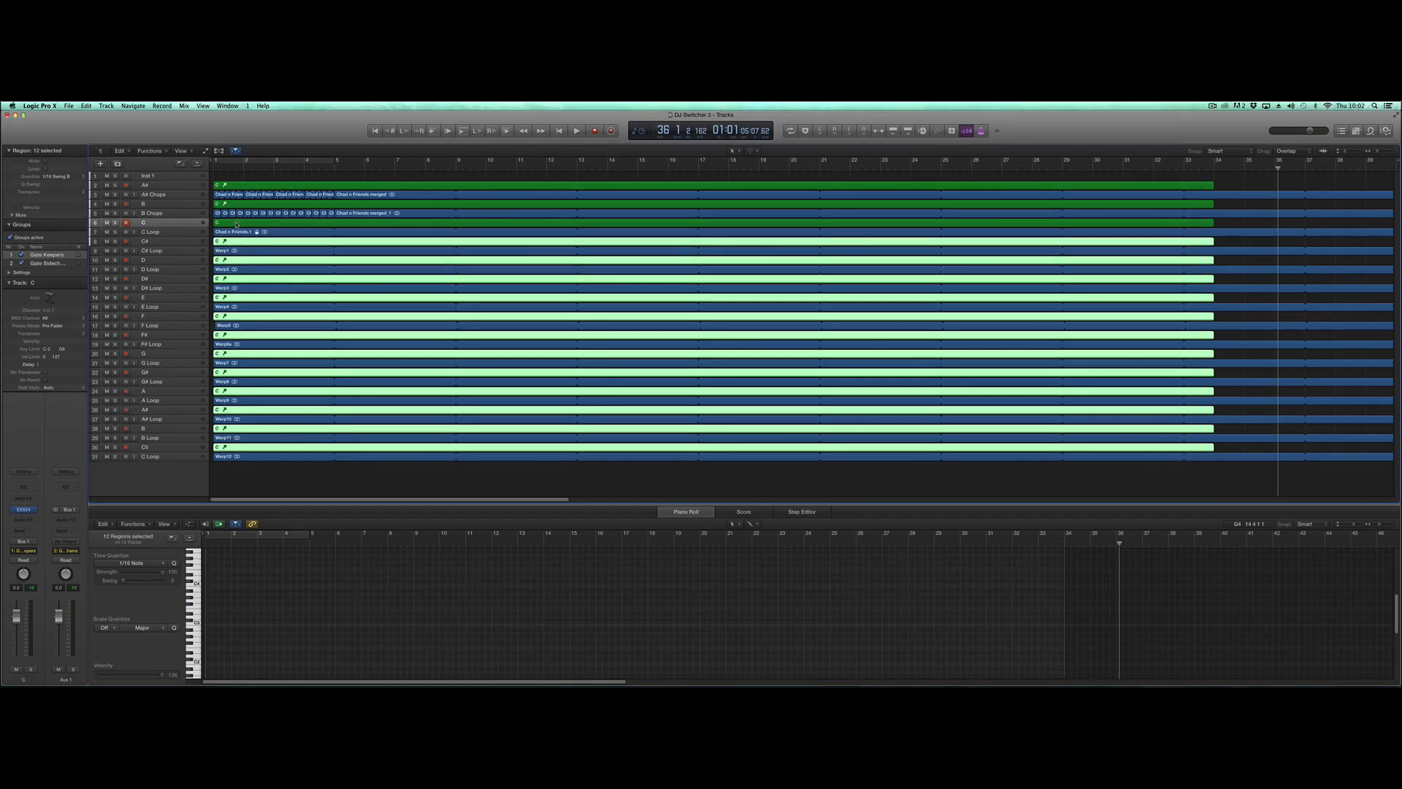
{"action": "left_click", "coordinate": [236, 222], "text": "shift"}
{"action": "left_click", "coordinate": [234, 204], "text": "shift"}
{"action": "left_click", "coordinate": [234, 184], "text": "shift"}
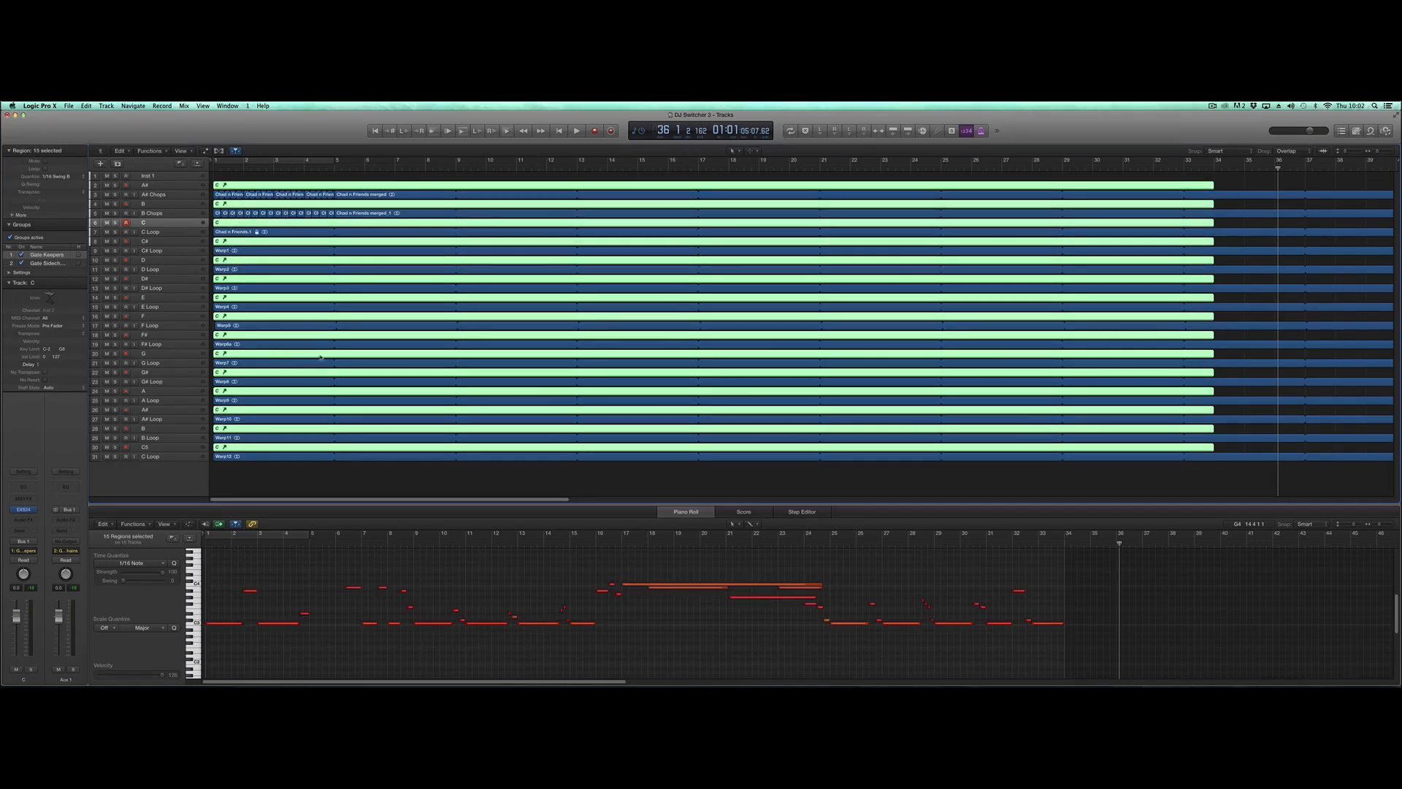
{"action": "key", "text": "BackSpace"}
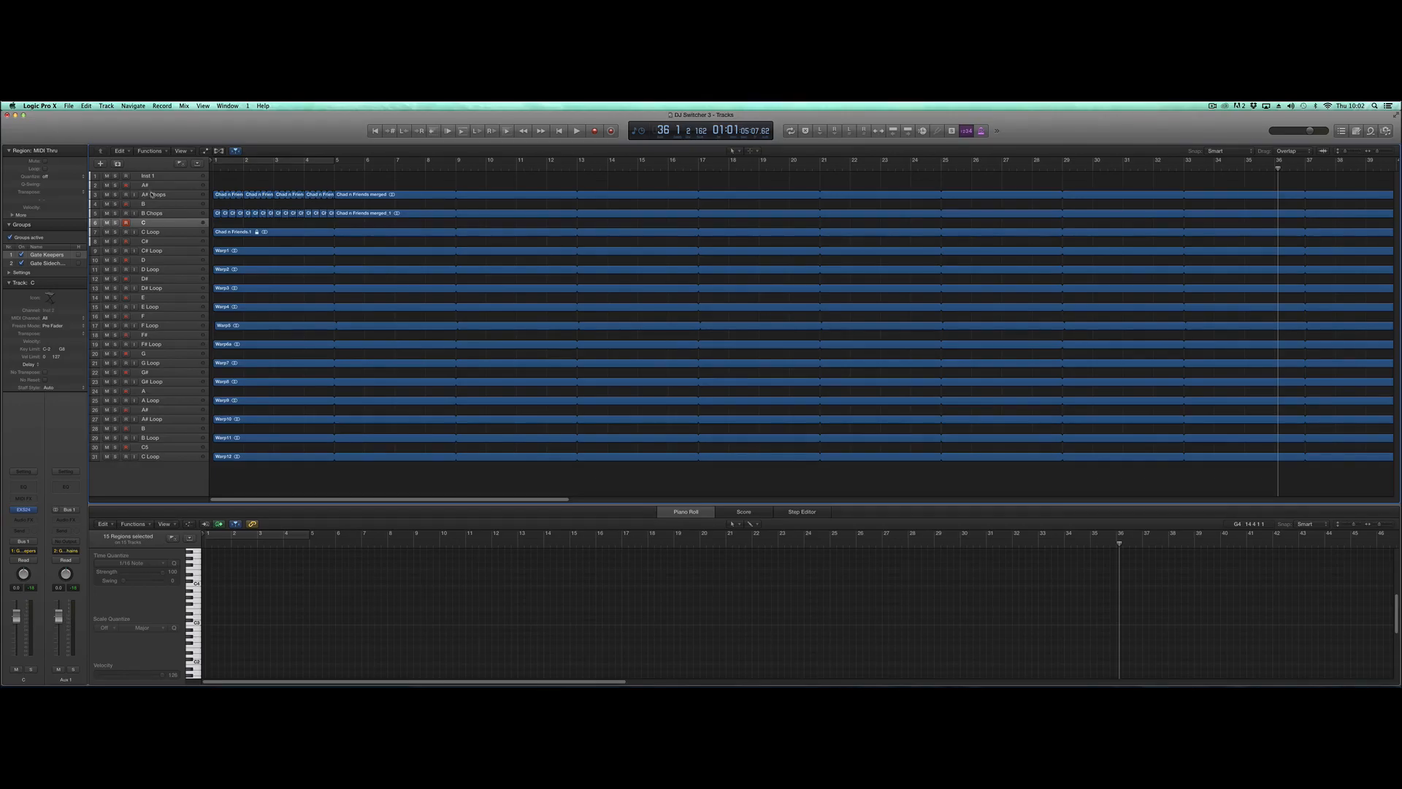
- Examine the chopped regions on the A# Chops and B Chops tracks by selecting each track in turn
{"action": "left_click", "coordinate": [151, 194]}
{"action": "left_click", "coordinate": [156, 213]}
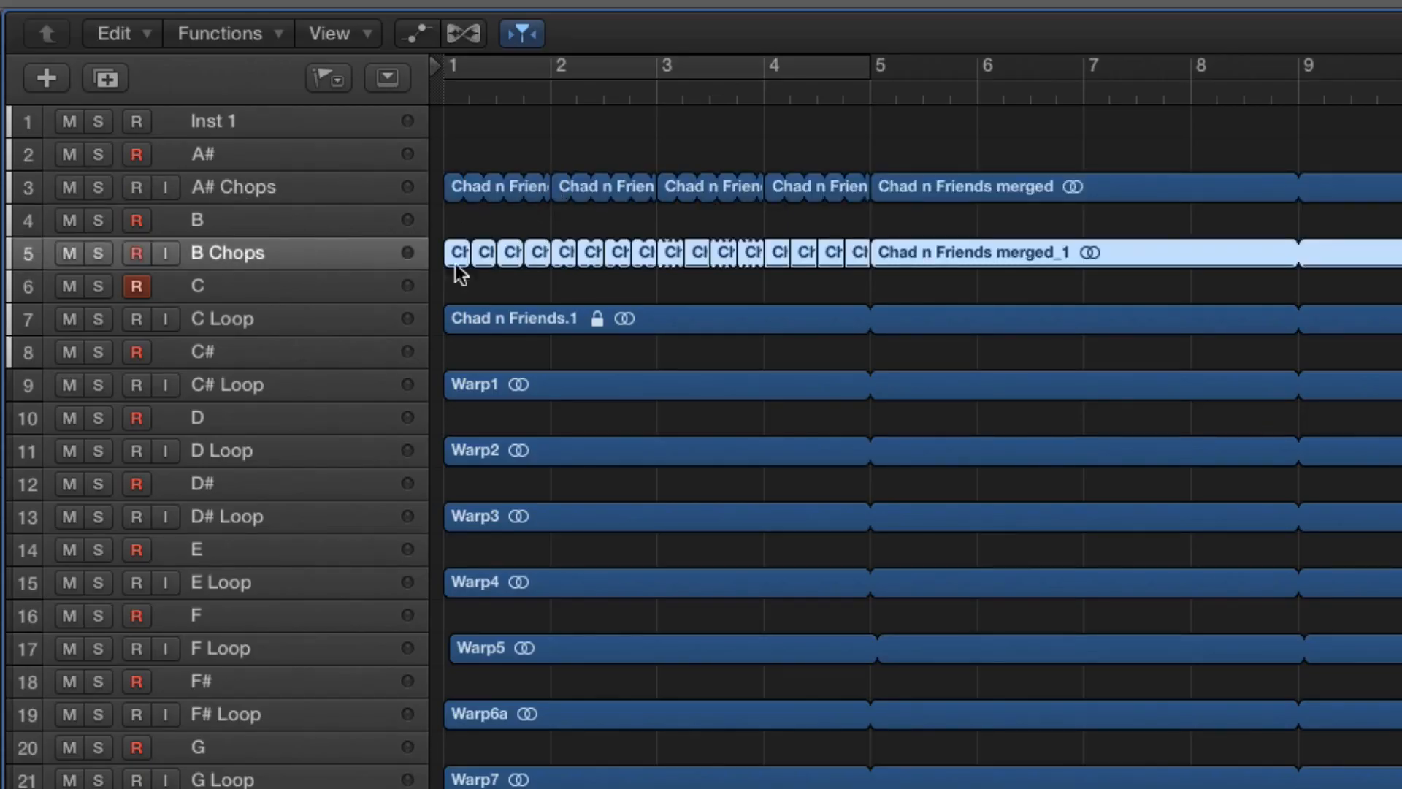
{"action": "left_click", "coordinate": [263, 184]}
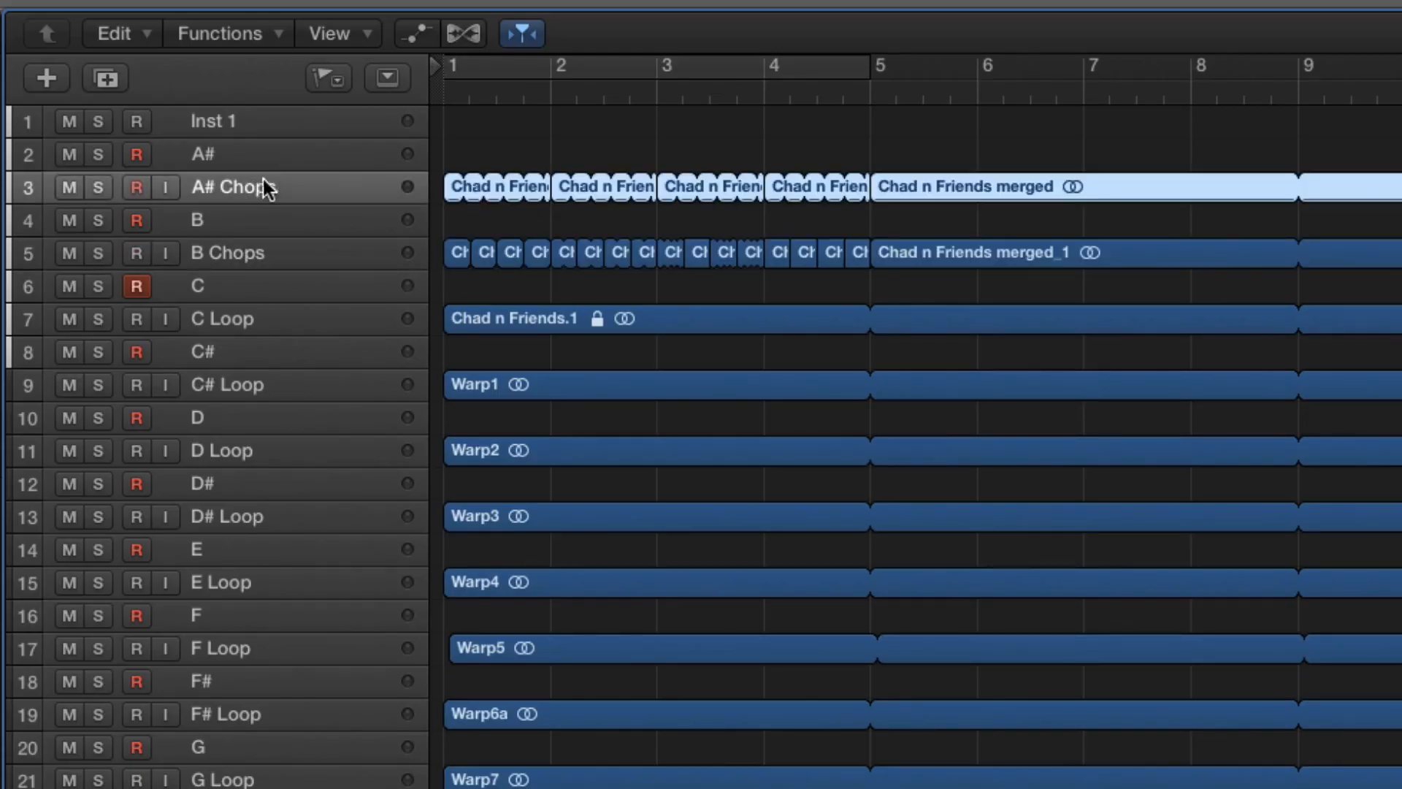
- Turn on the cycle over the first four bars, reselect the C track and start playback
{"action": "left_click", "coordinate": [457, 64]}
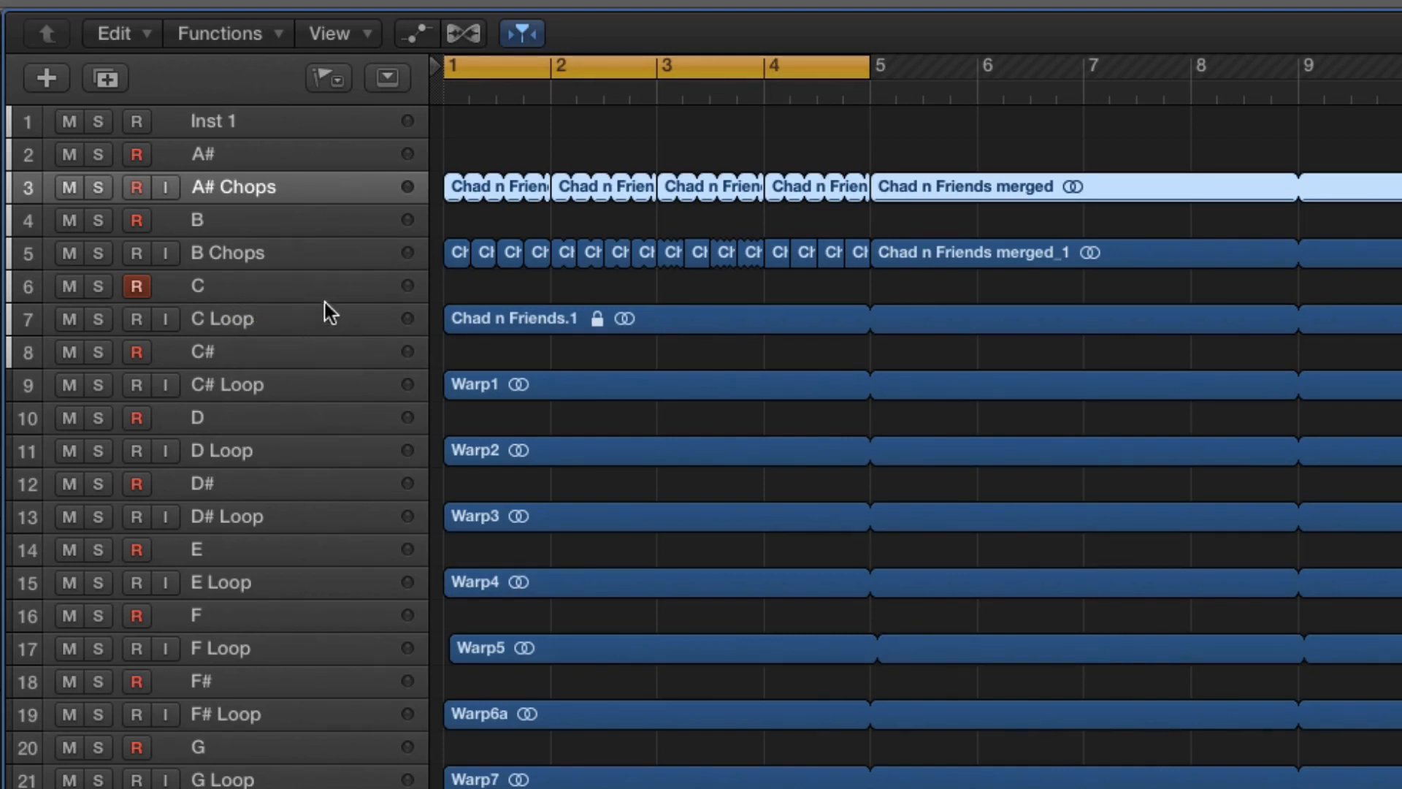
{"action": "left_click", "coordinate": [290, 273]}
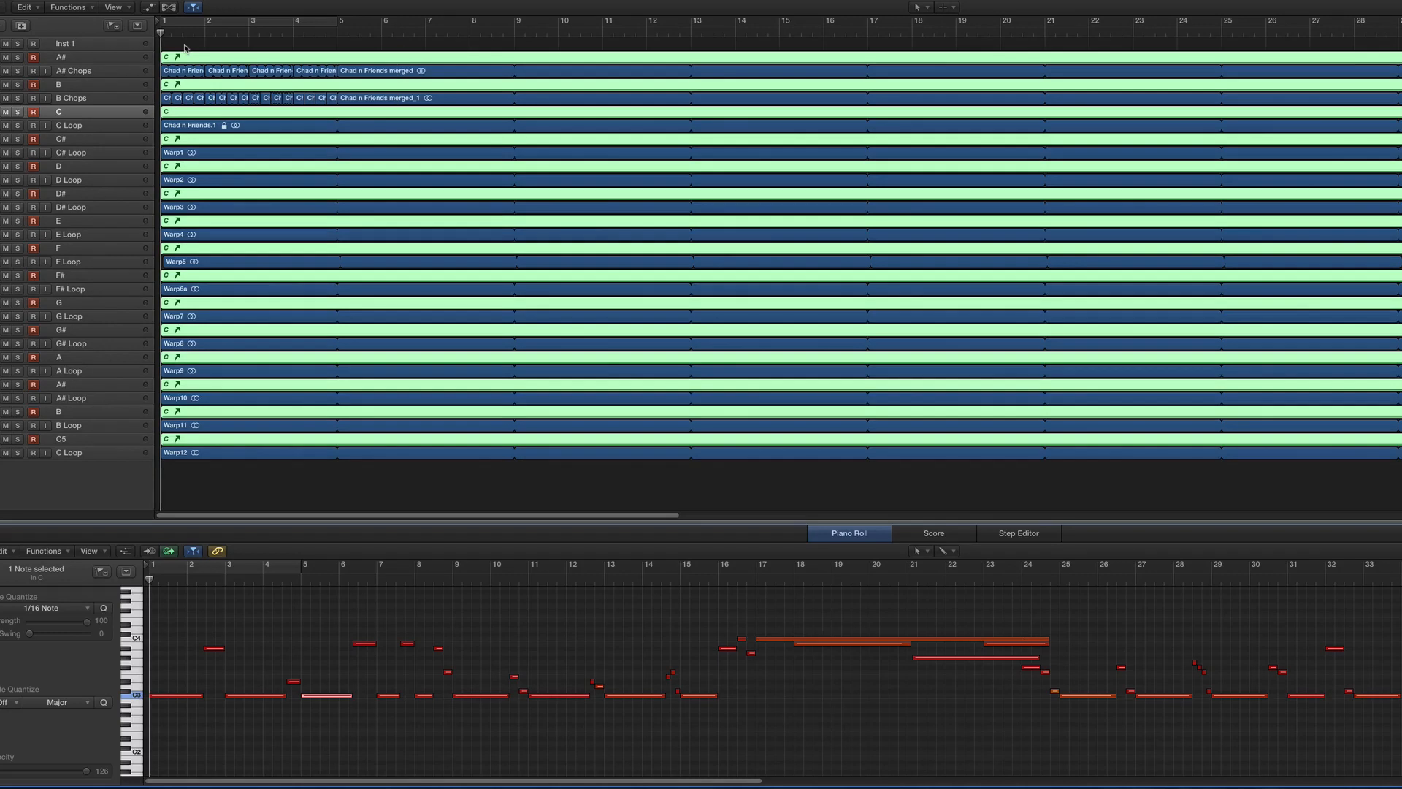
{"action": "key", "text": "space"}
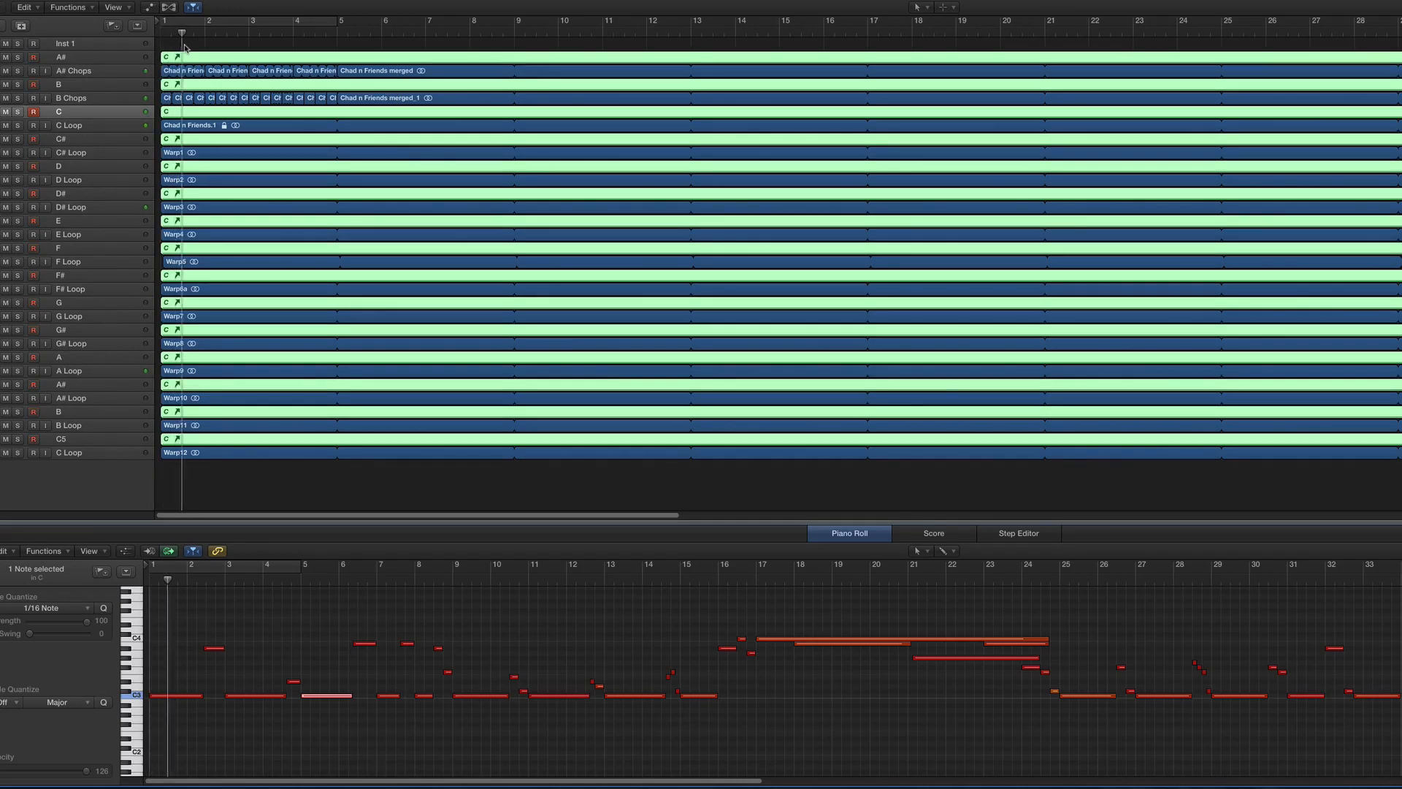